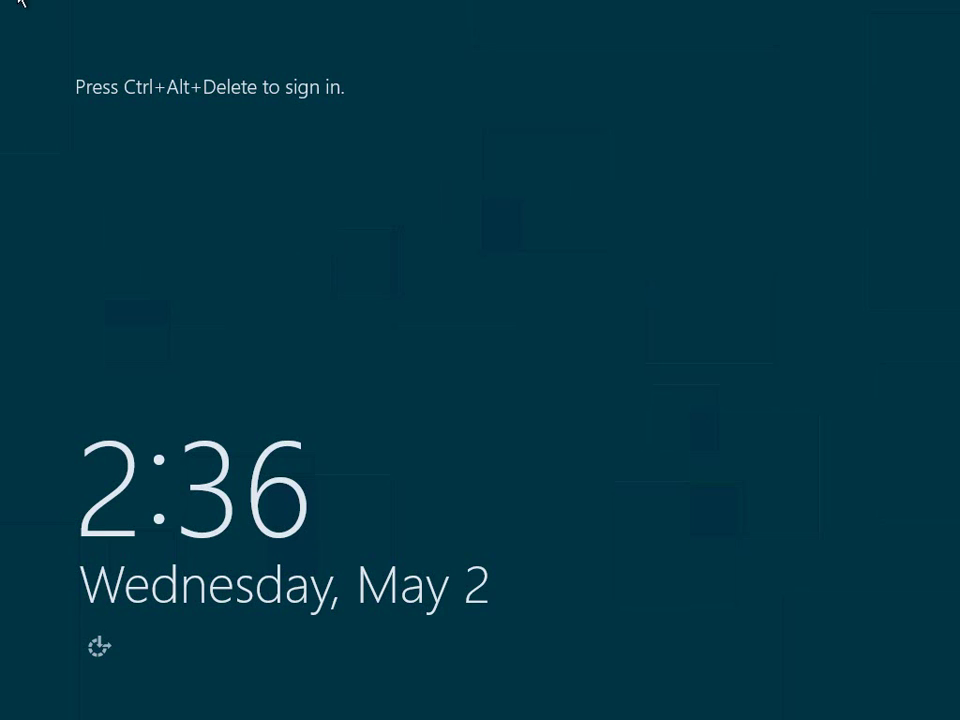
# Sign in to Windows Server 8 Beta as the domain administrator using the account password
pyautogui.hotkey('ctrl', 'alt', 'Delete')
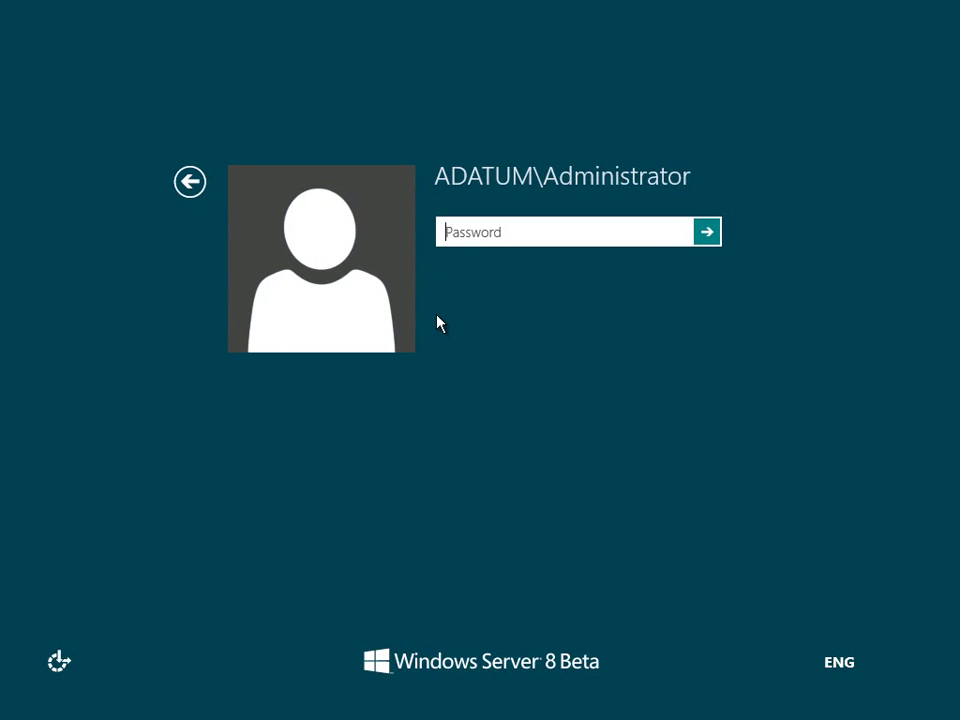
pyautogui.write('Pa$$w0rd')
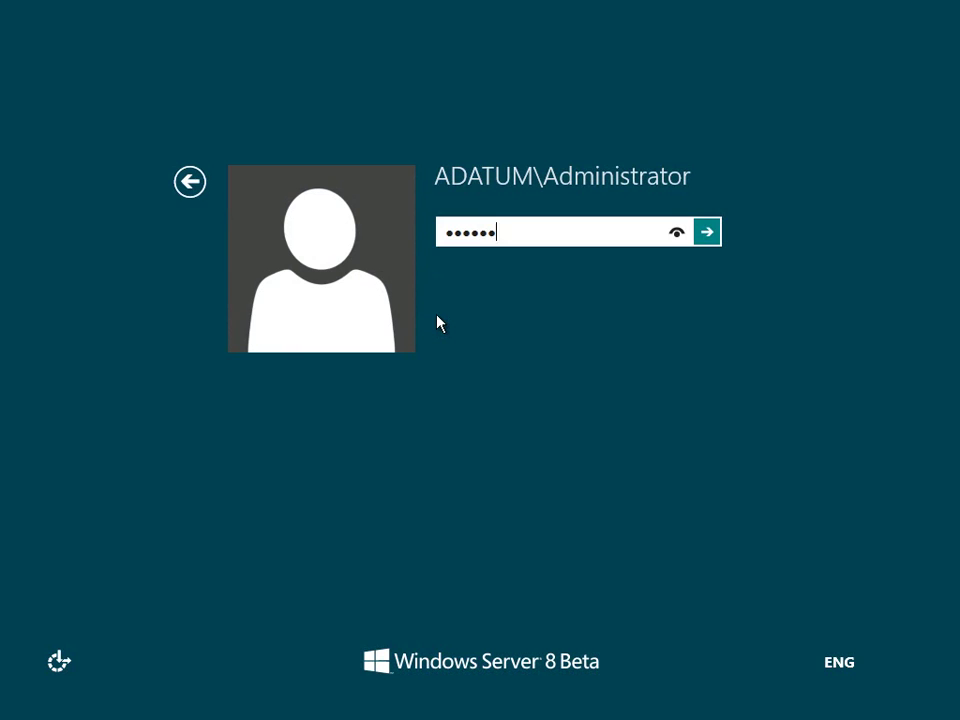
pyautogui.press('Return')
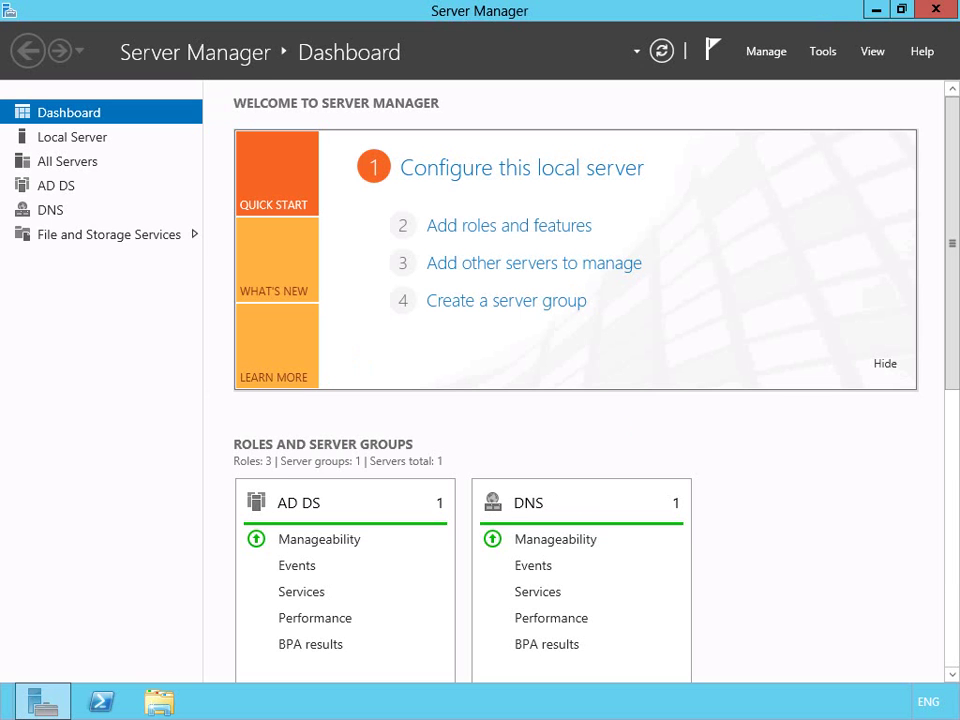
# Start a role-based installation on LON-DC1 and select DHCP Server with its required tools
pyautogui.click(466, 228)
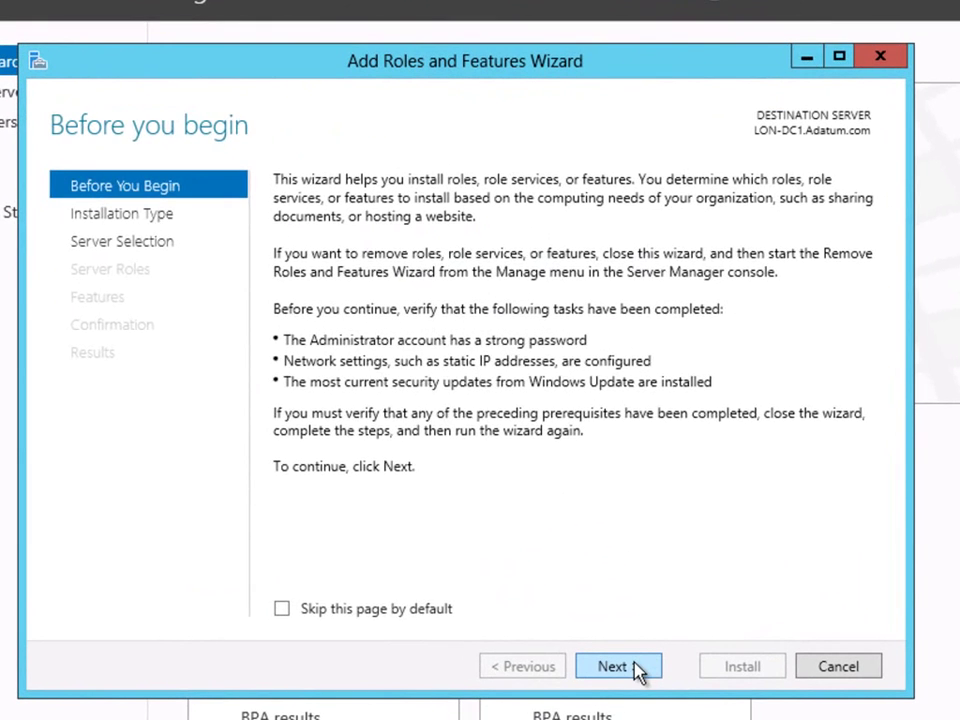
pyautogui.click(637, 672)
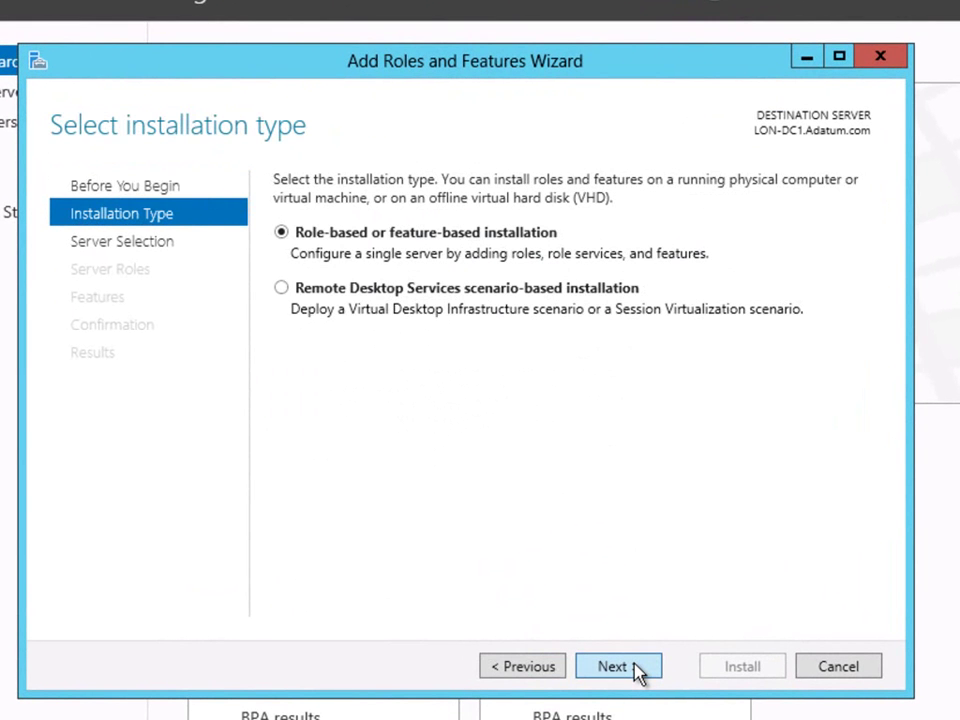
pyautogui.click(637, 672)
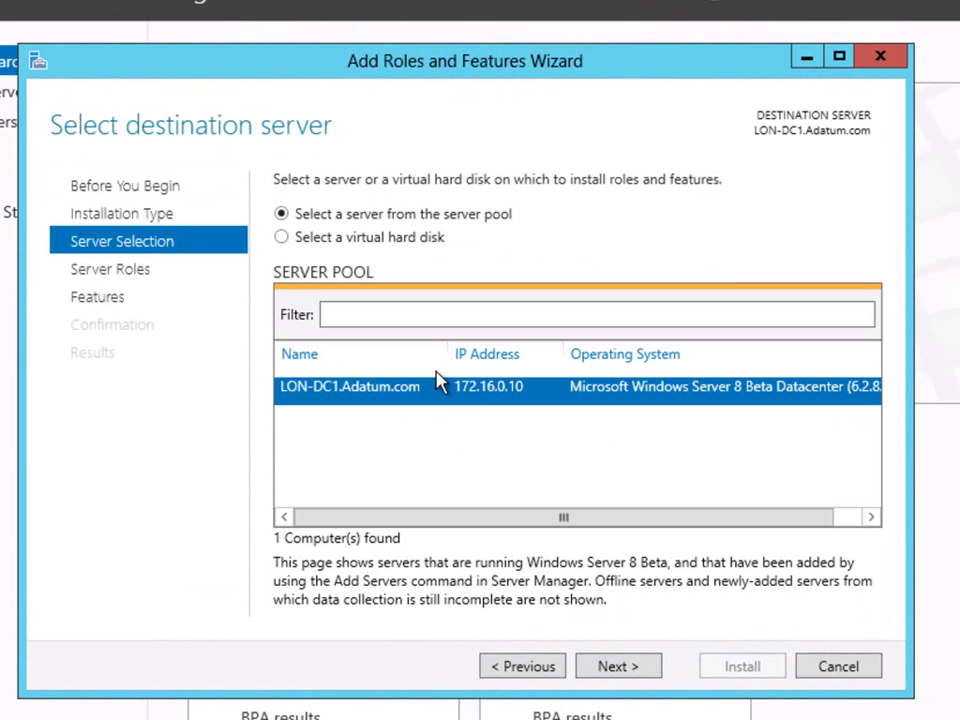
pyautogui.click(613, 673)
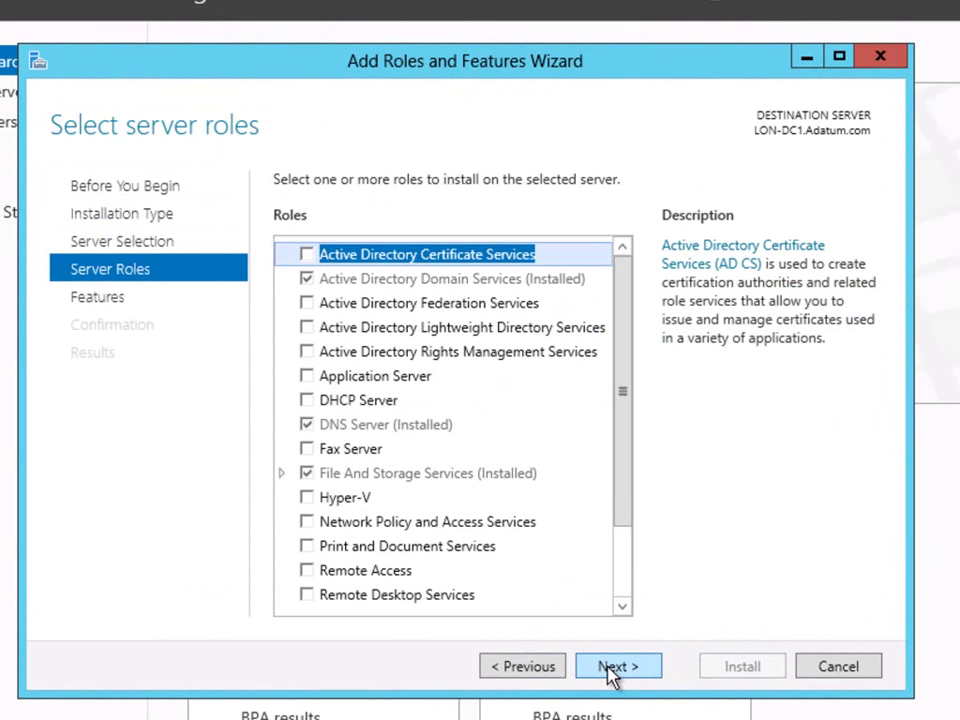
pyautogui.click(311, 402)
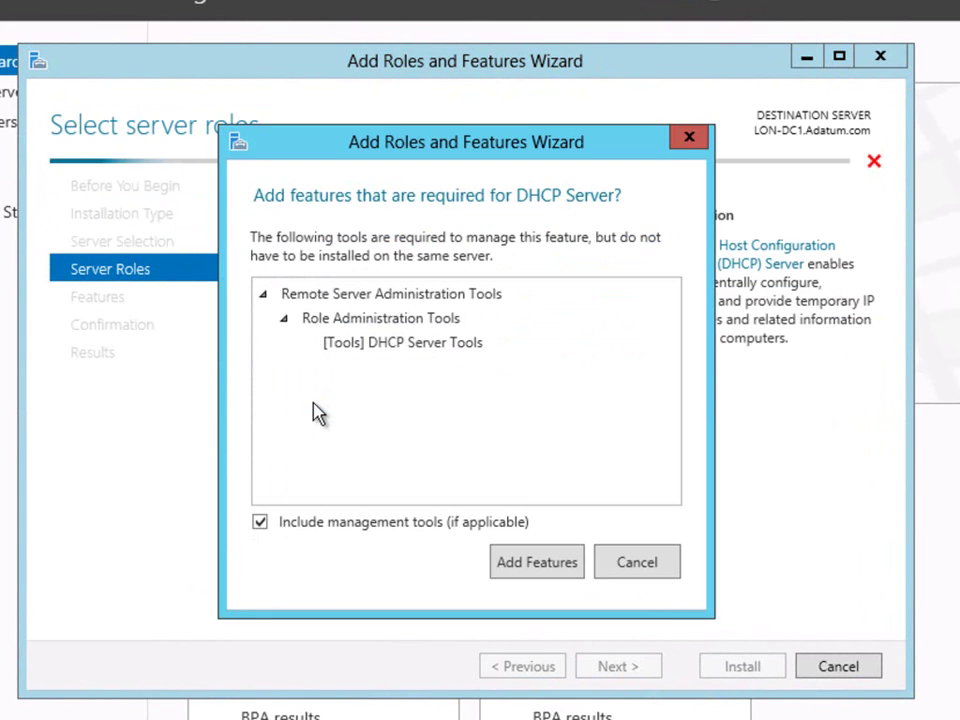
pyautogui.click(522, 558)
# Add Windows Deployment Services with Deployment and Transport Server, then install both roles
pyautogui.moveTo(624, 486); pyautogui.dragTo(624, 554)
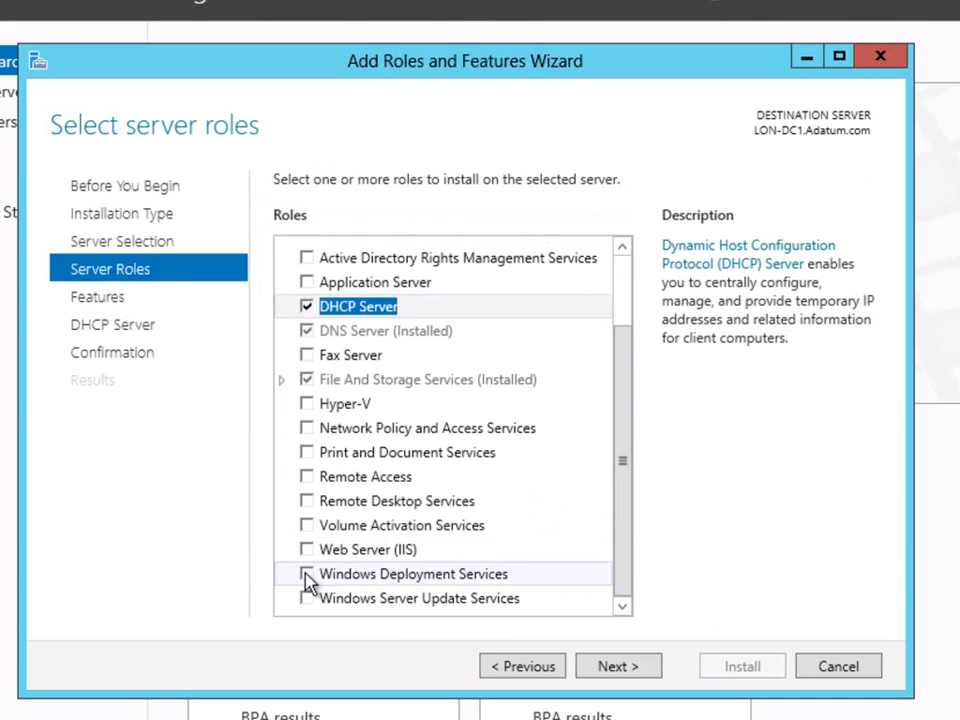
pyautogui.click(311, 576)
pyautogui.click(526, 576)
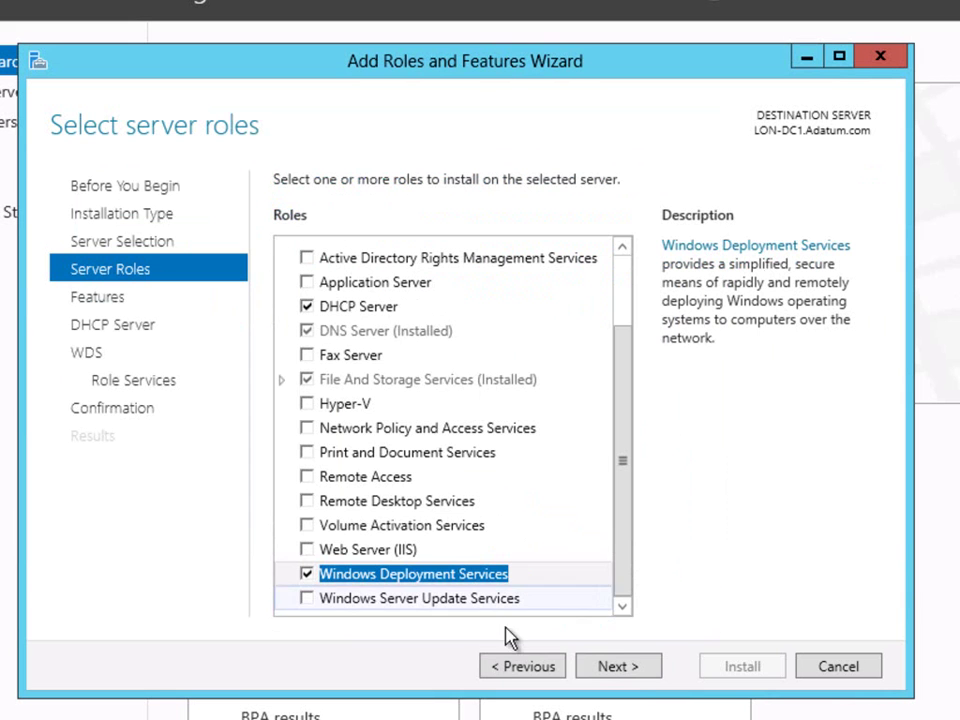
pyautogui.click(605, 667)
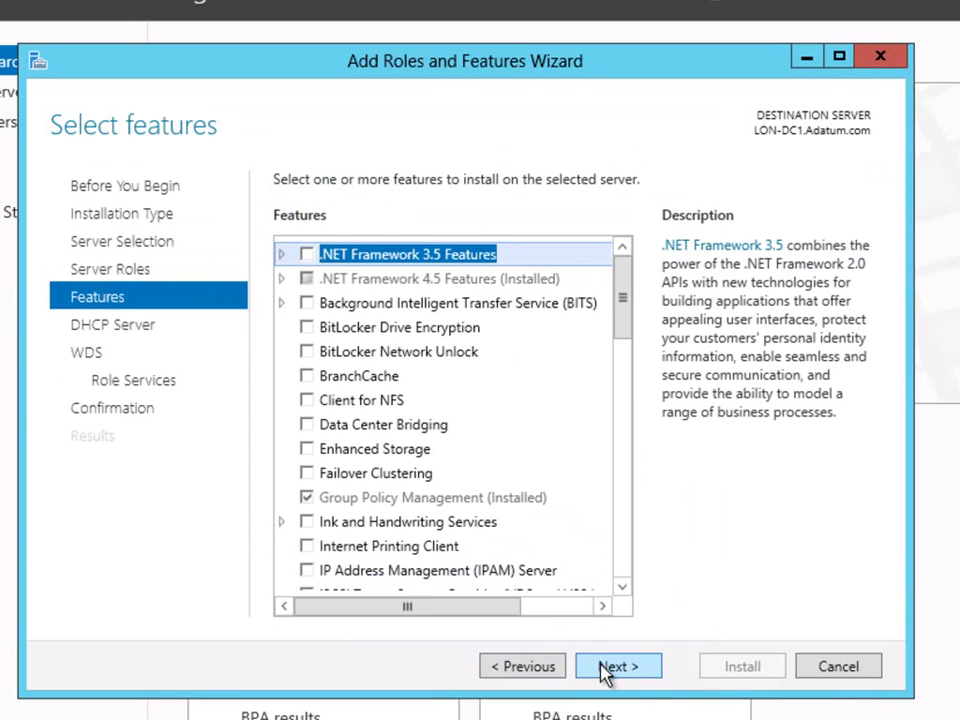
pyautogui.click(605, 667)
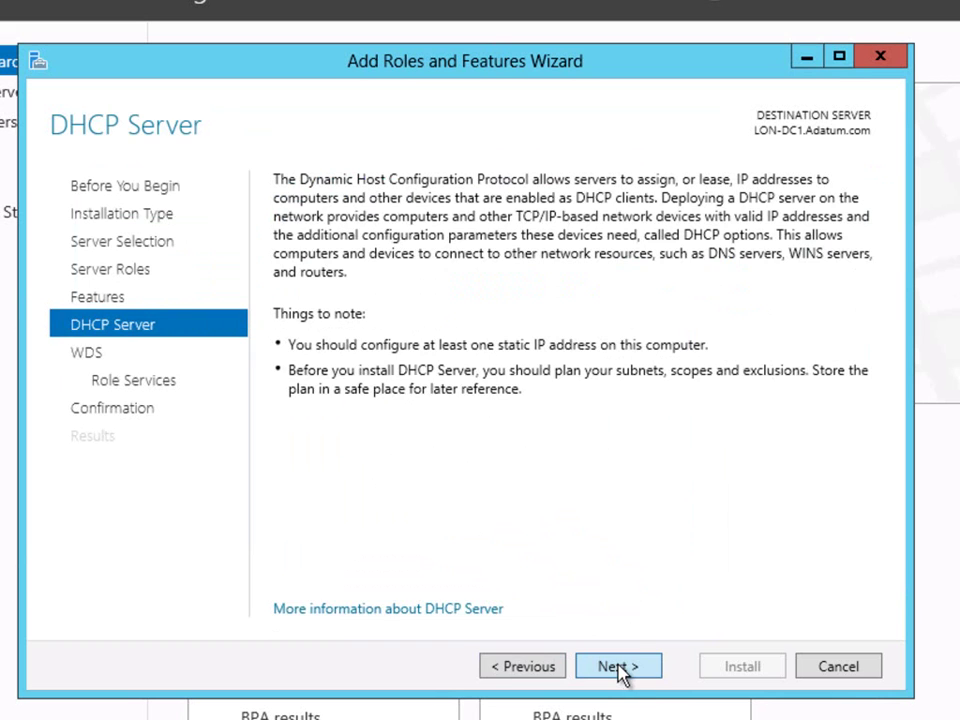
pyautogui.click(610, 668)
pyautogui.click(620, 672)
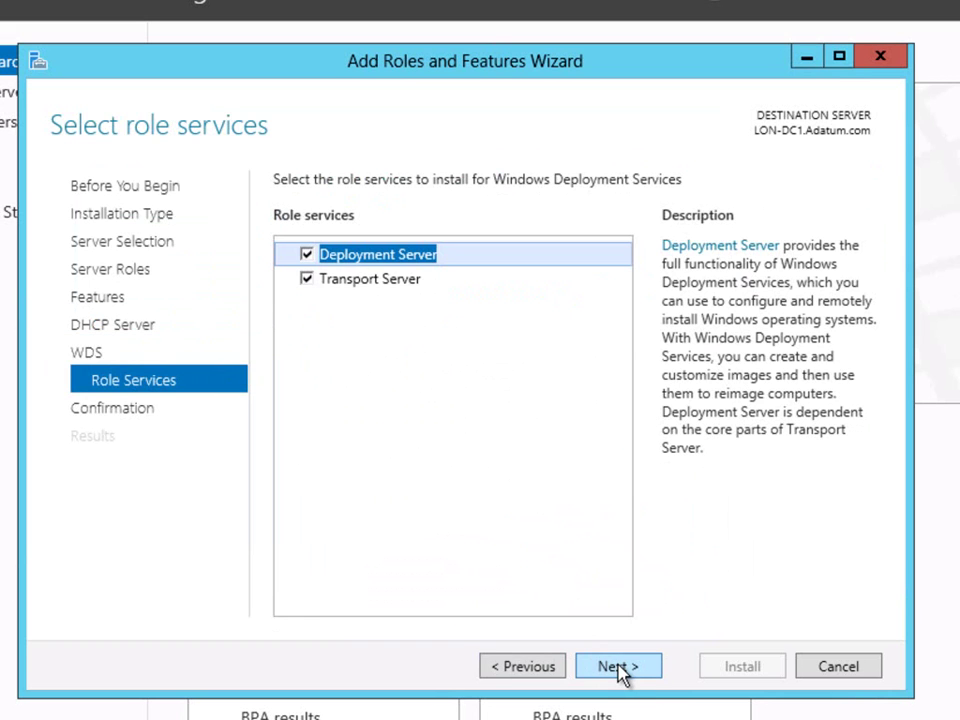
pyautogui.click(620, 668)
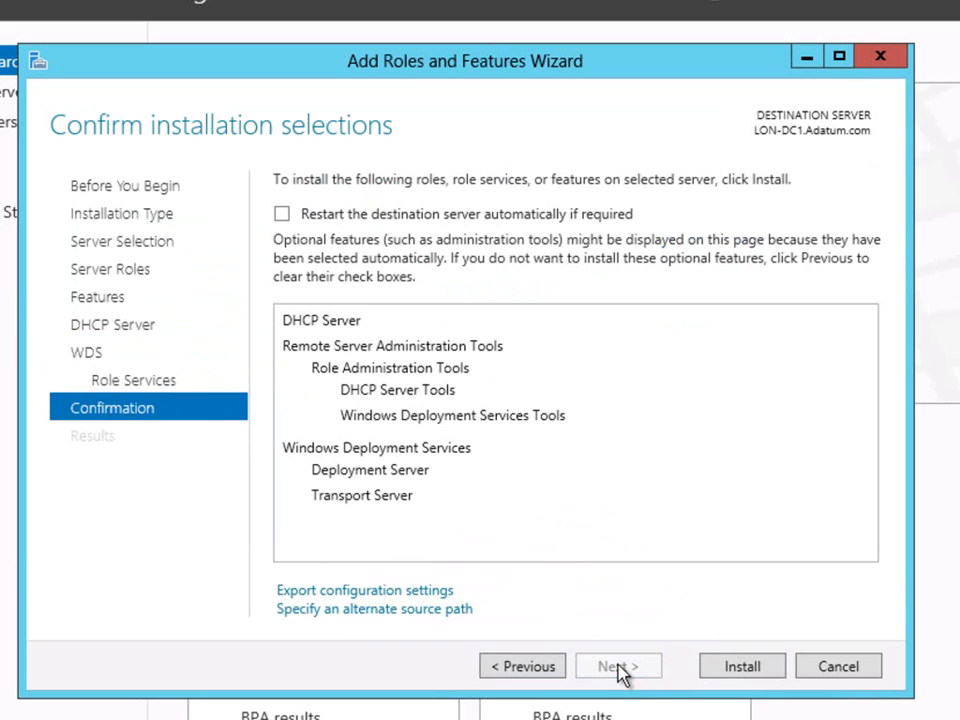
pyautogui.click(737, 670)
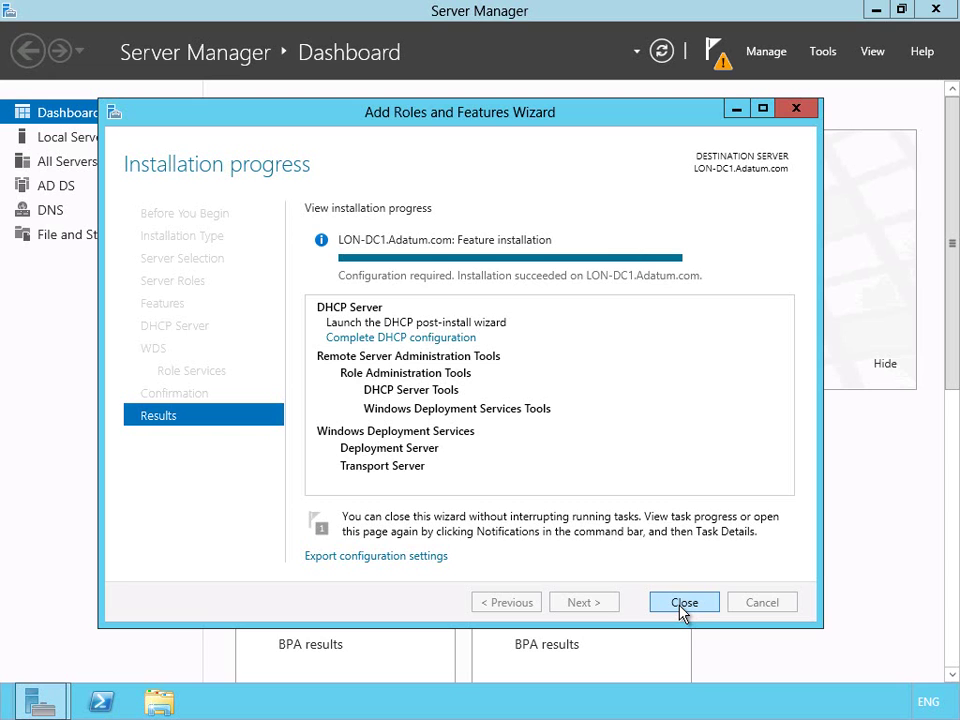
# Close the finished installation wizard and launch DHCP Manager for LON-DC1, maximized
pyautogui.click(684, 603)
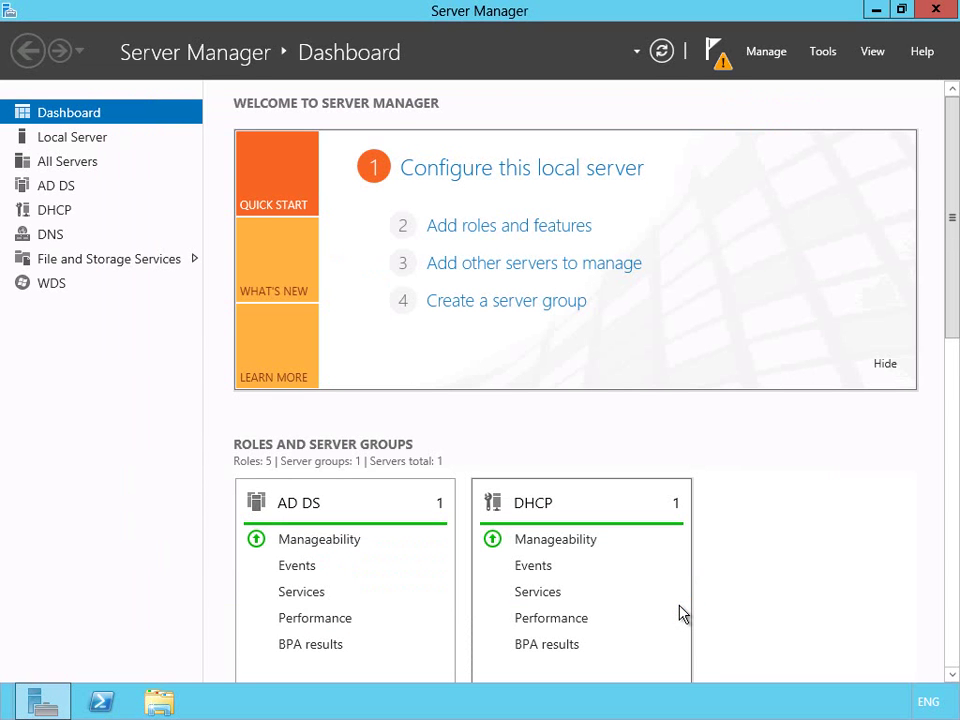
pyautogui.click(52, 212)
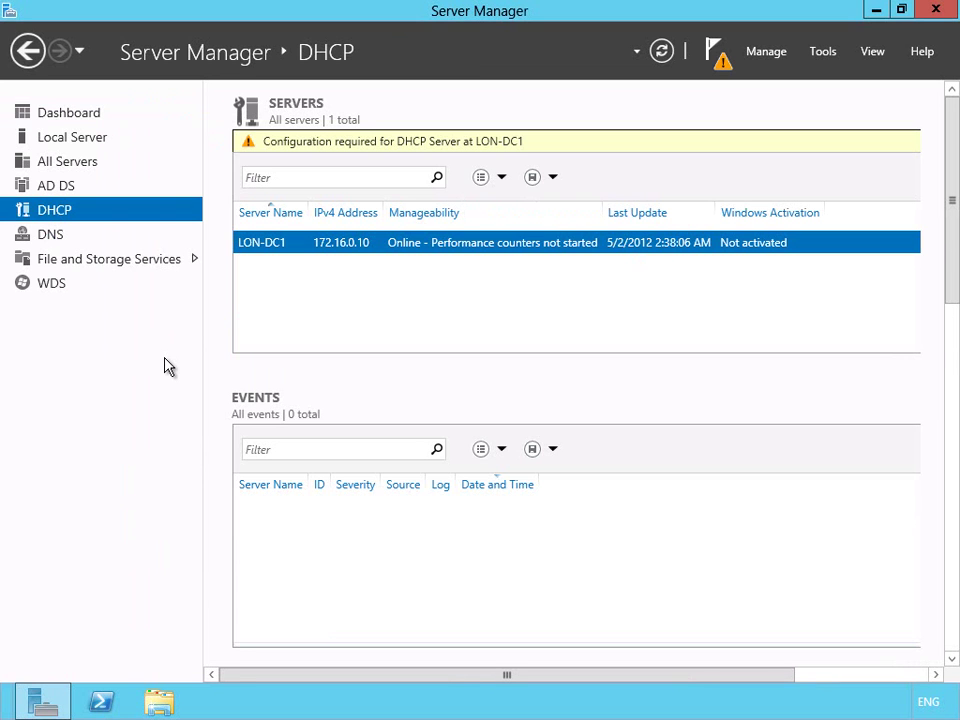
pyautogui.rightClick(378, 247)
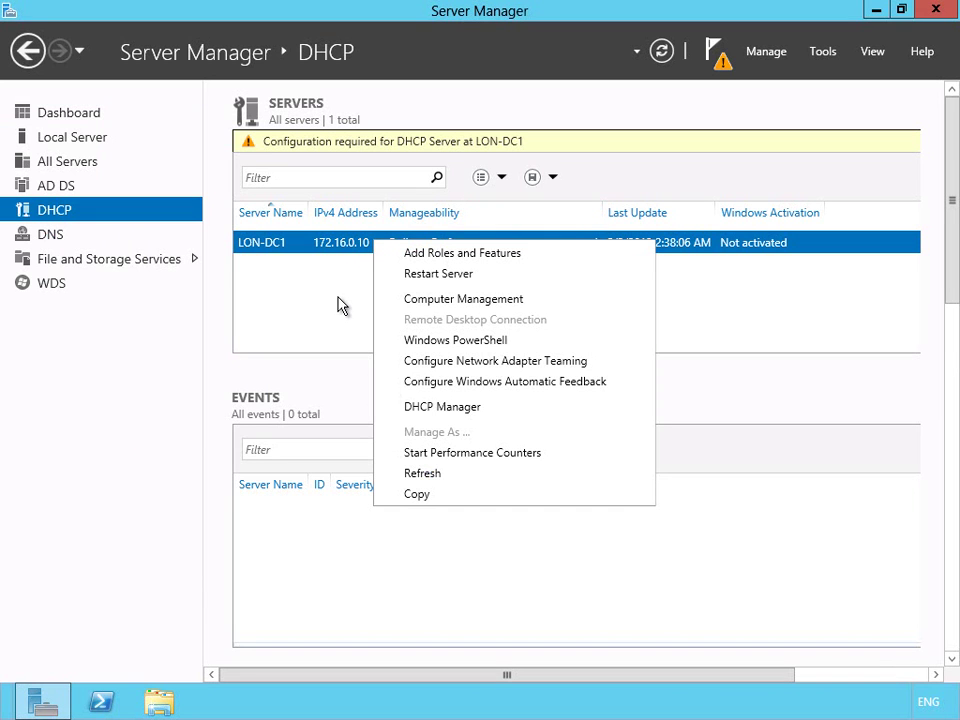
pyautogui.click(440, 407)
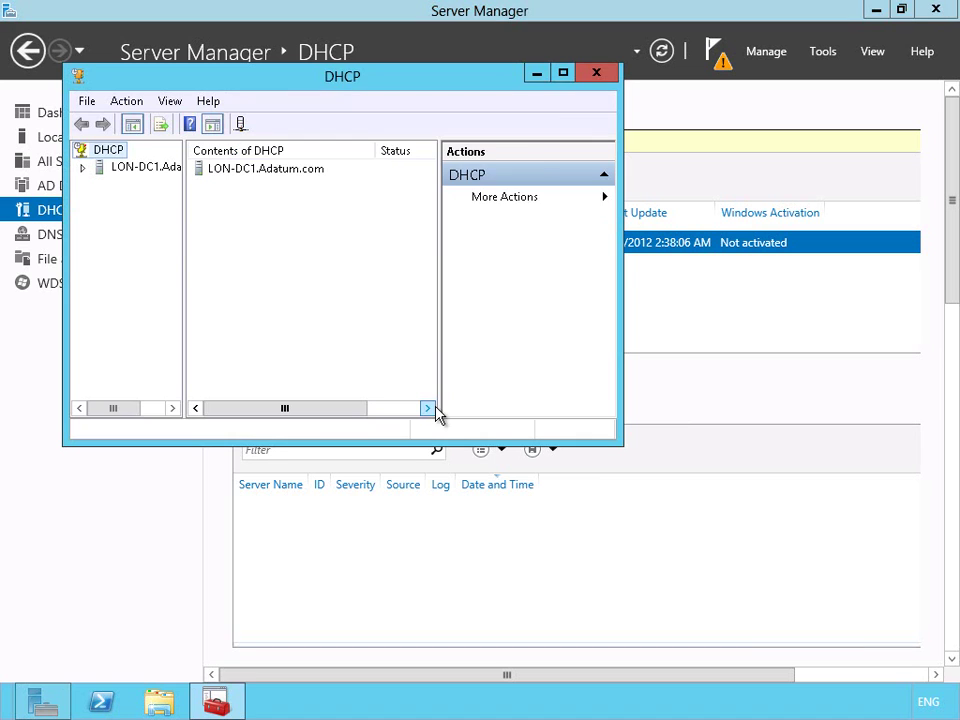
pyautogui.click(562, 74)
# Start a new IPv4 scope on LON-DC1.Adatum.com named DEPLOYMENT-SCOPE
pyautogui.click(12, 98)
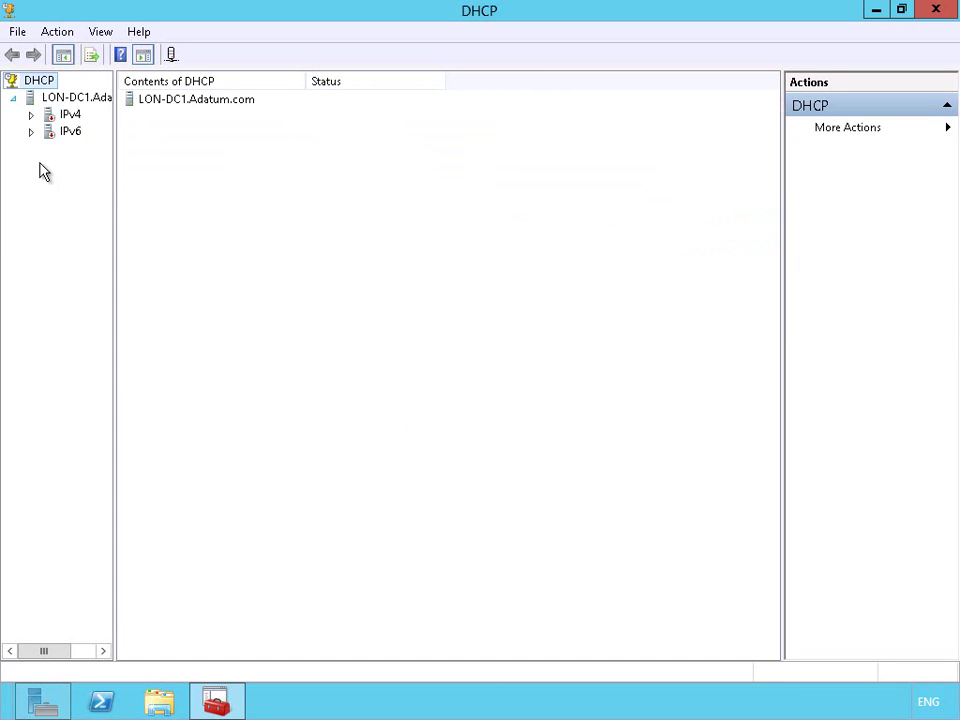
pyautogui.moveTo(116, 176); pyautogui.dragTo(280, 176)
pyautogui.doubleClick(70, 116)
pyautogui.rightClick(72, 118)
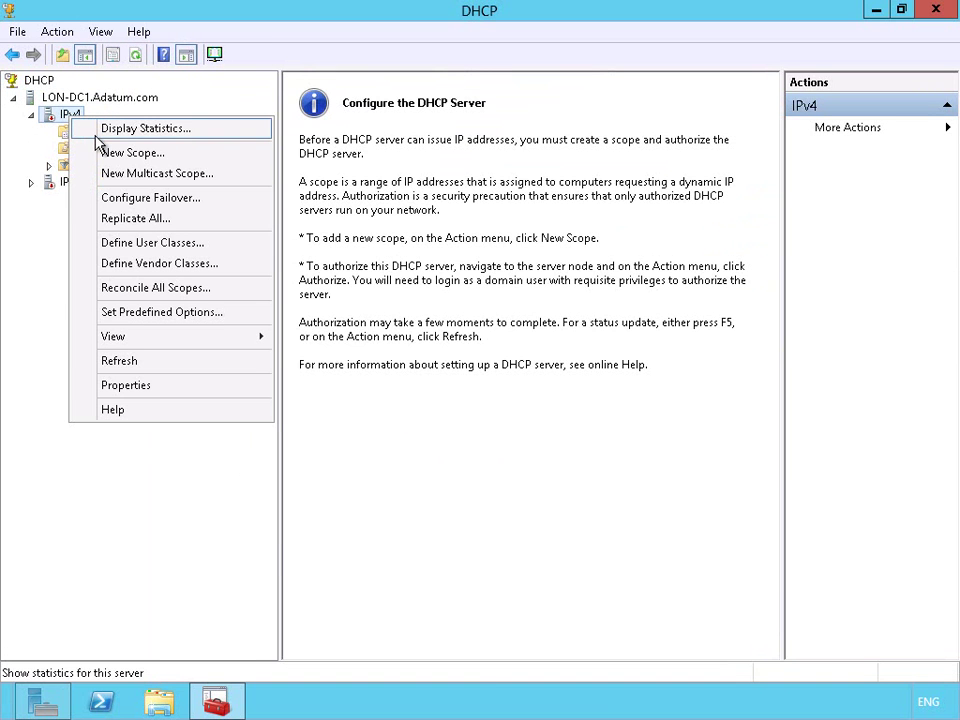
pyautogui.click(109, 151)
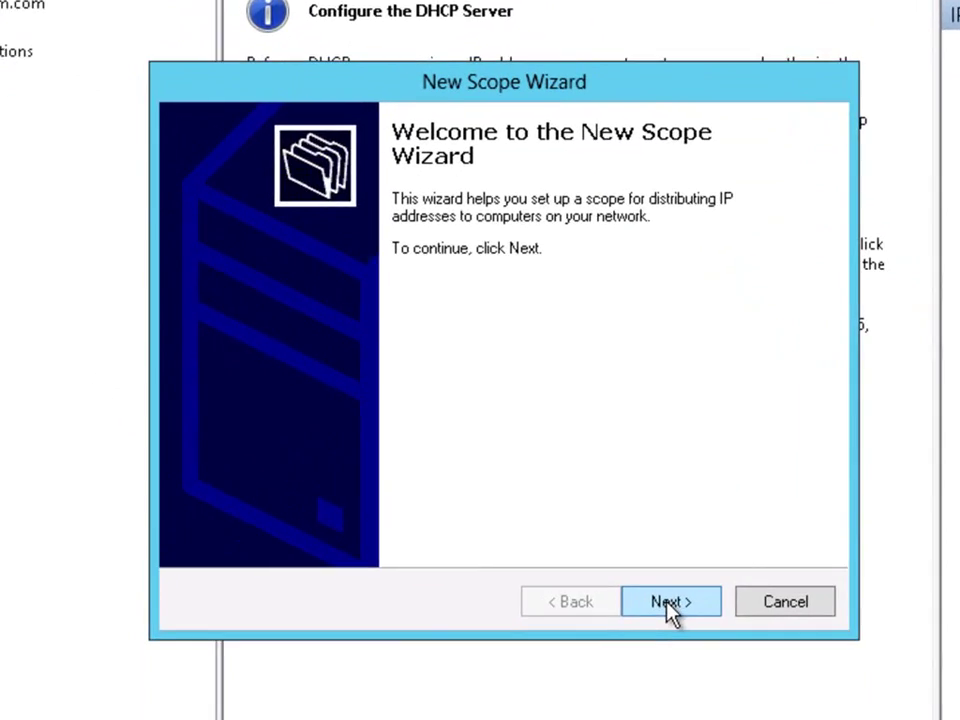
pyautogui.click(596, 516)
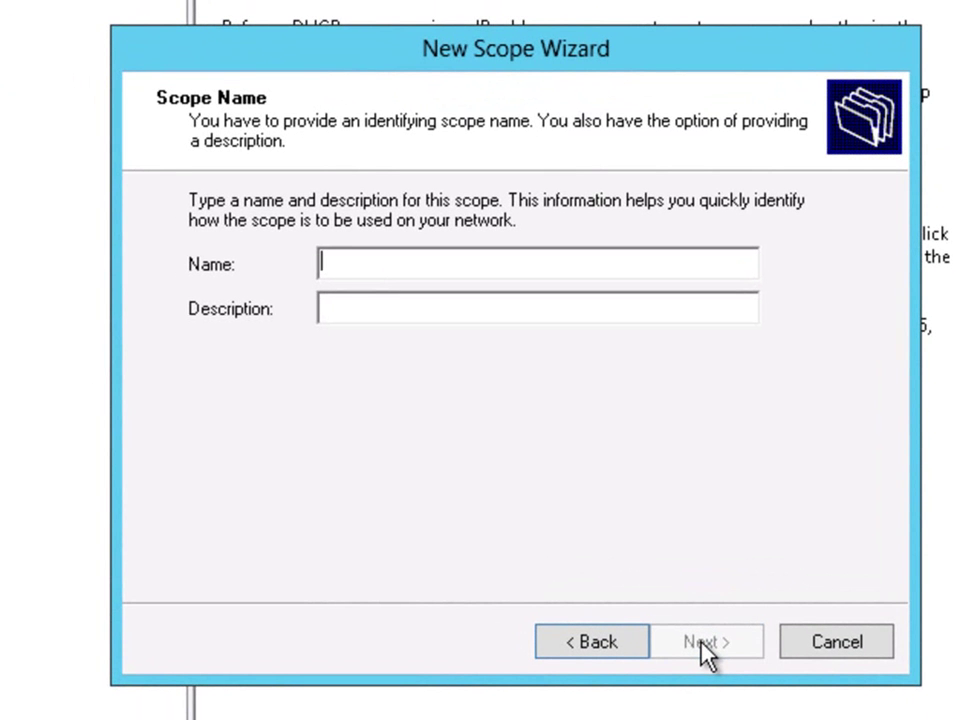
pyautogui.write('DEPLOIY')
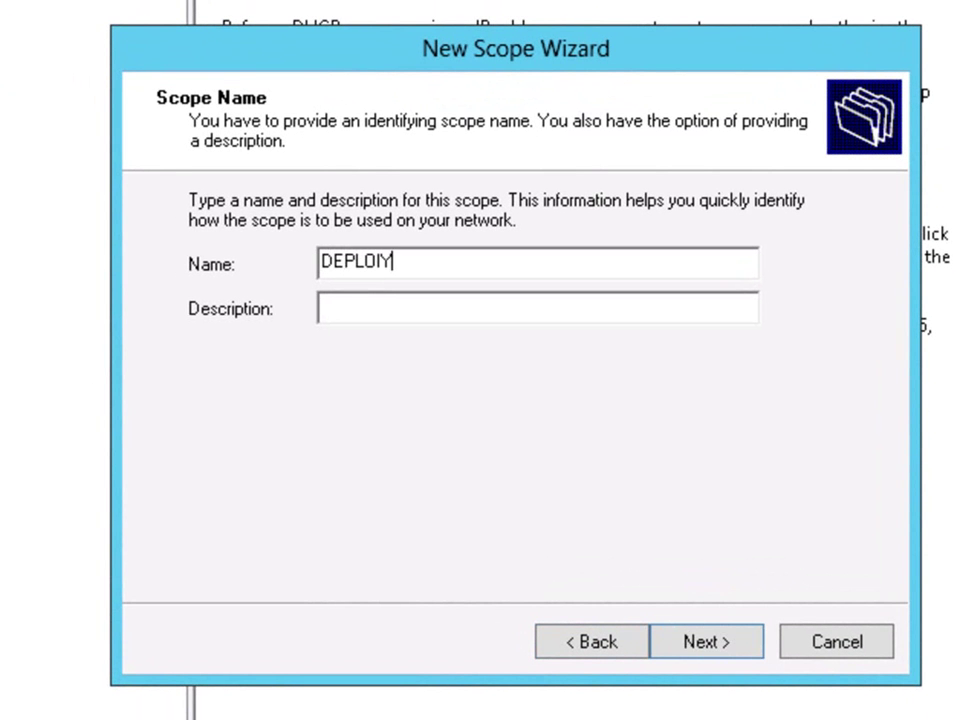
pyautogui.press('BackSpace')
pyautogui.press('BackSpace')
pyautogui.write('YMENT')
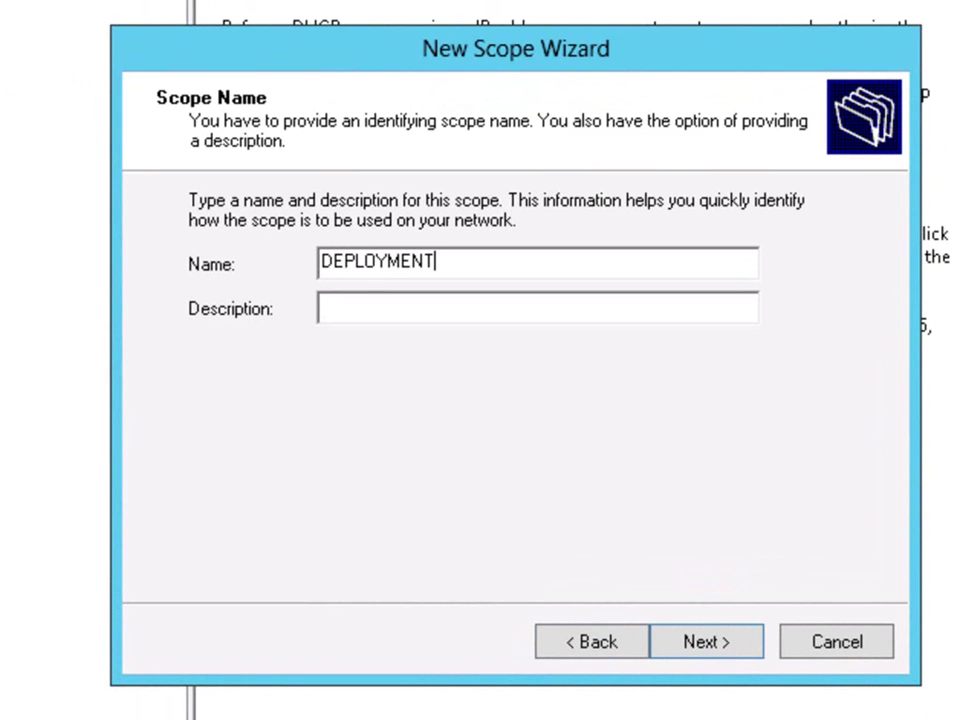
pyautogui.write('-SCOPE')
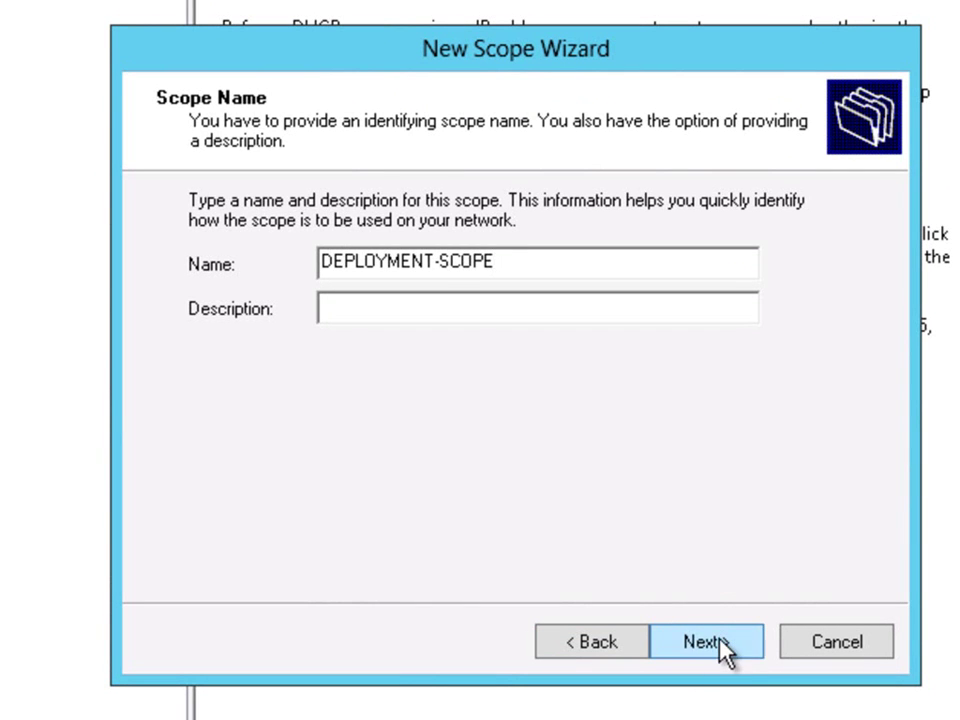
pyautogui.click(722, 644)
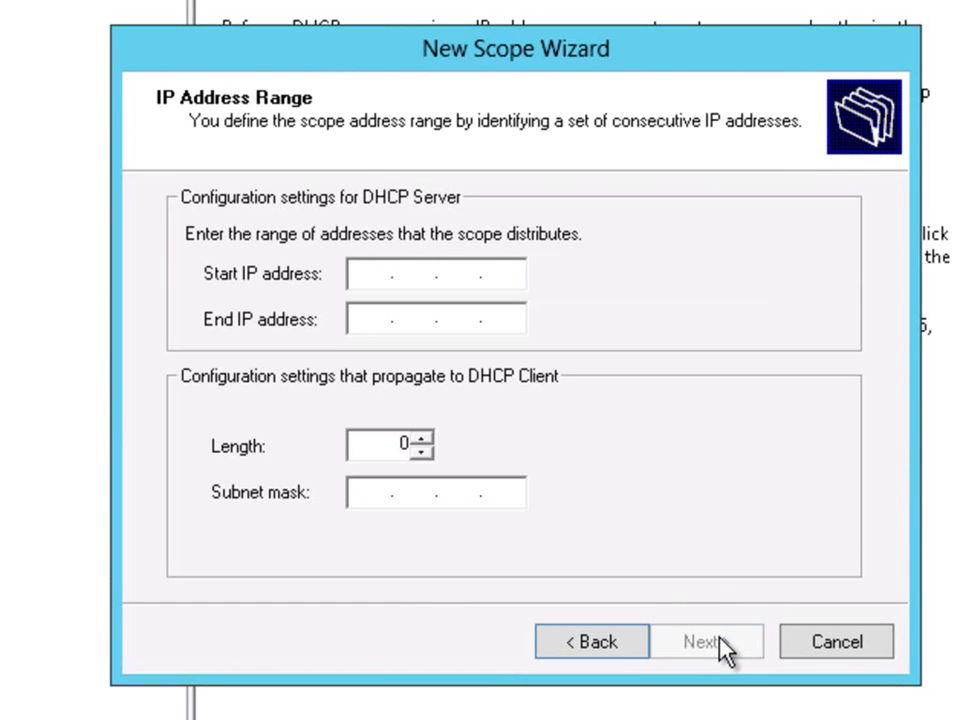
# Give the scope a range starting at 172.16.10.0 and default lease, deferring DHCP options
pyautogui.write('172.16.10.0')
pyautogui.press('Tab')
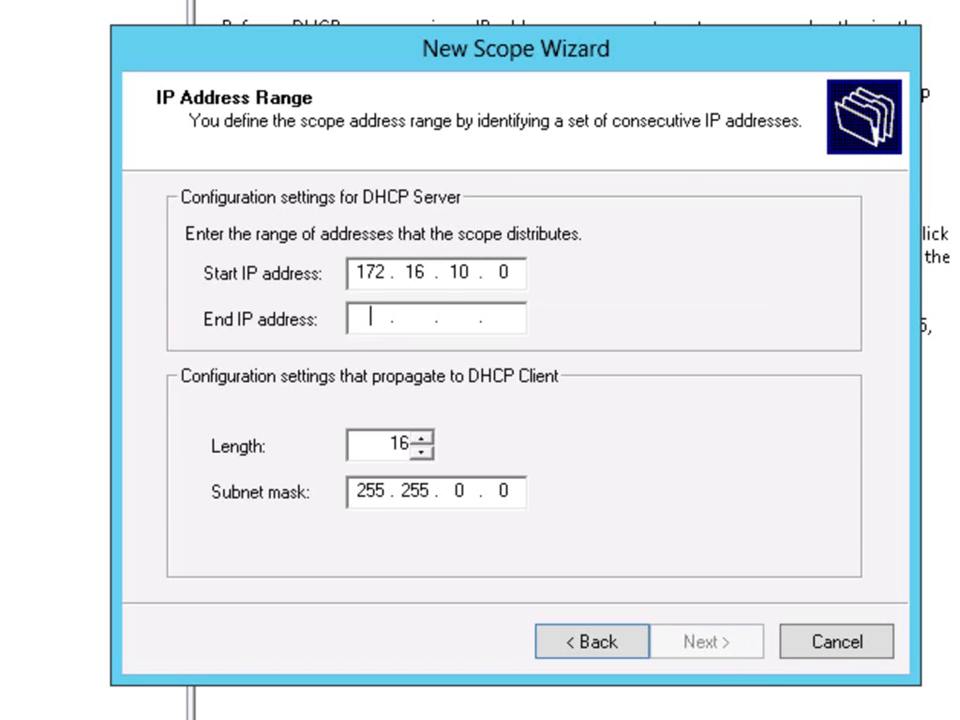
pyautogui.write('172 . 16 . 10 . 254')
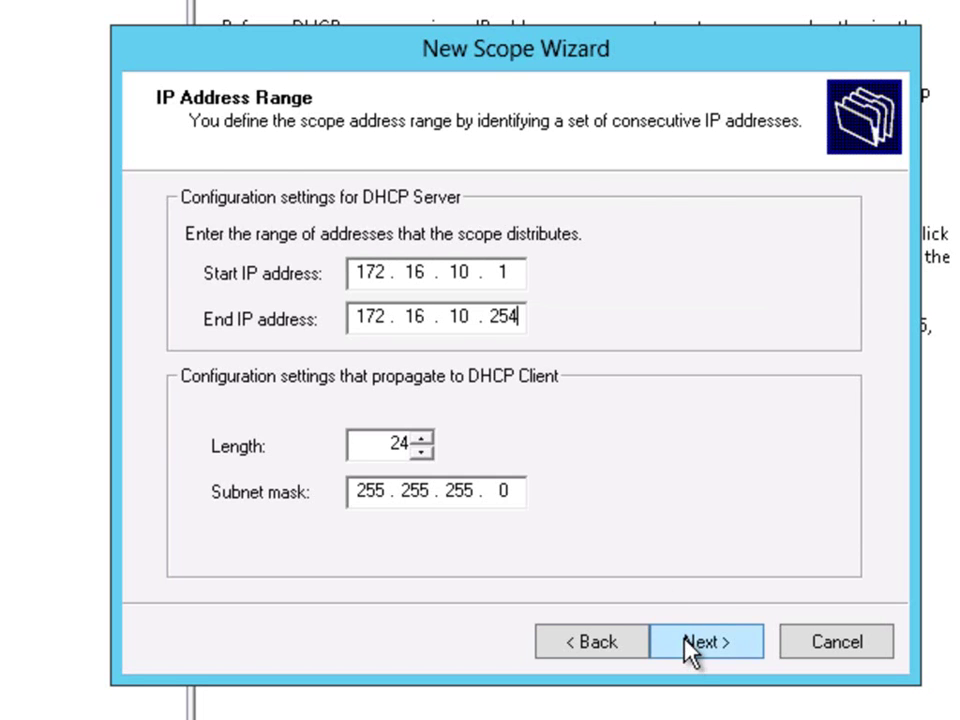
pyautogui.click(695, 642)
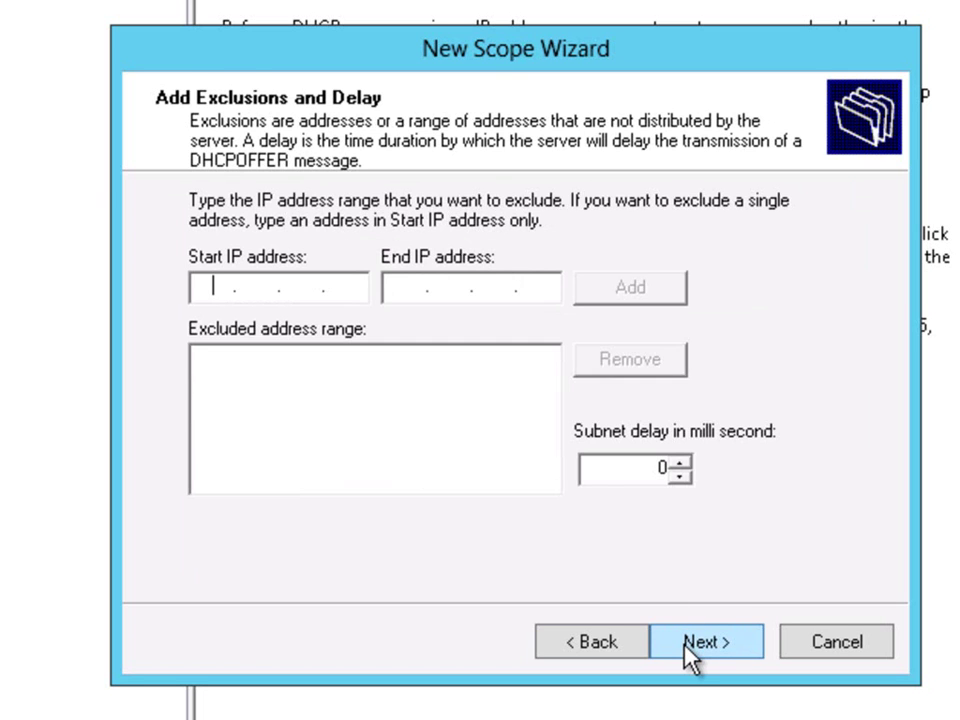
pyautogui.click(695, 642)
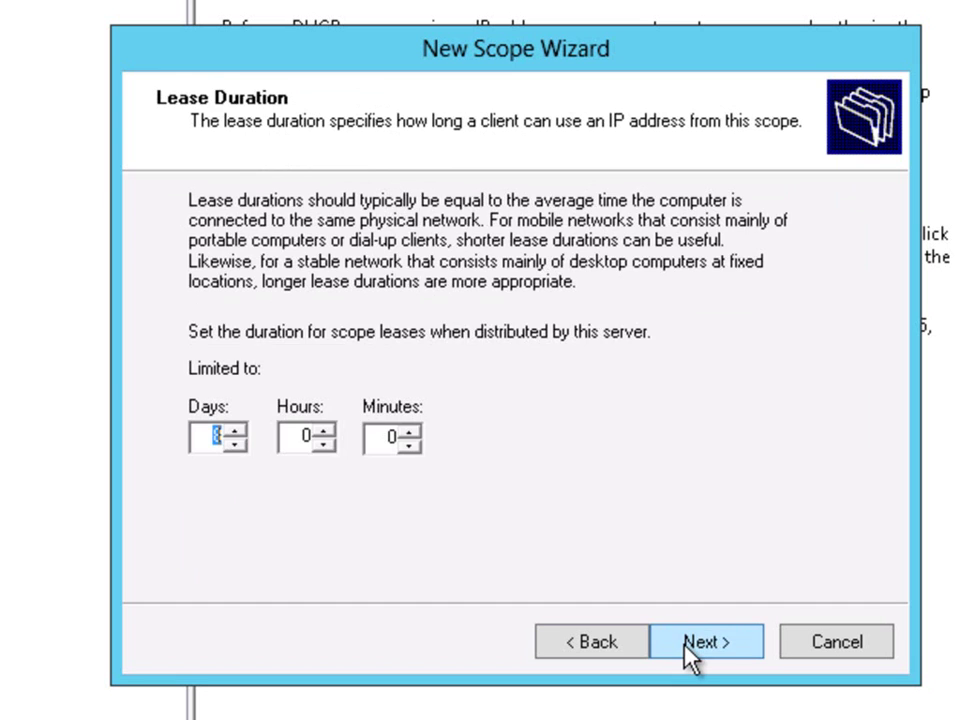
pyautogui.click(688, 644)
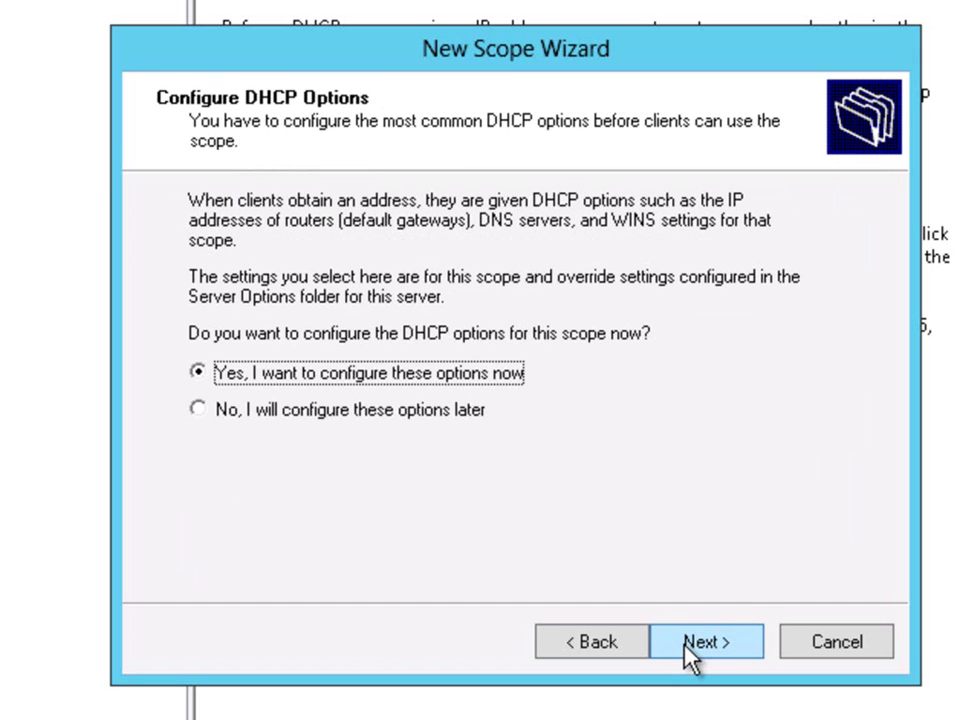
pyautogui.click(390, 418)
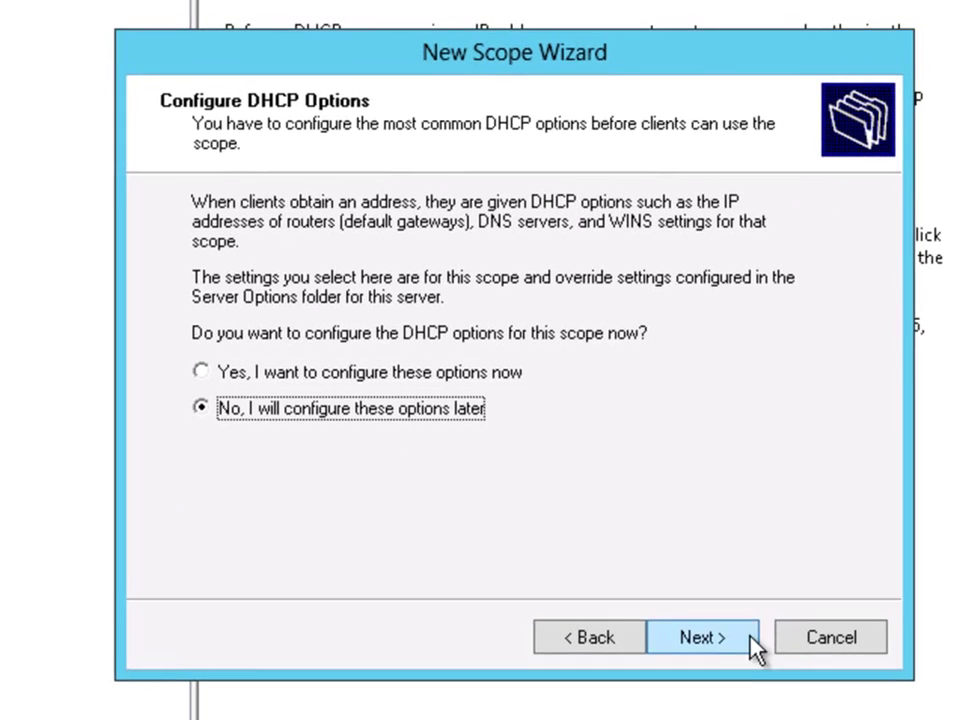
pyautogui.click(712, 640)
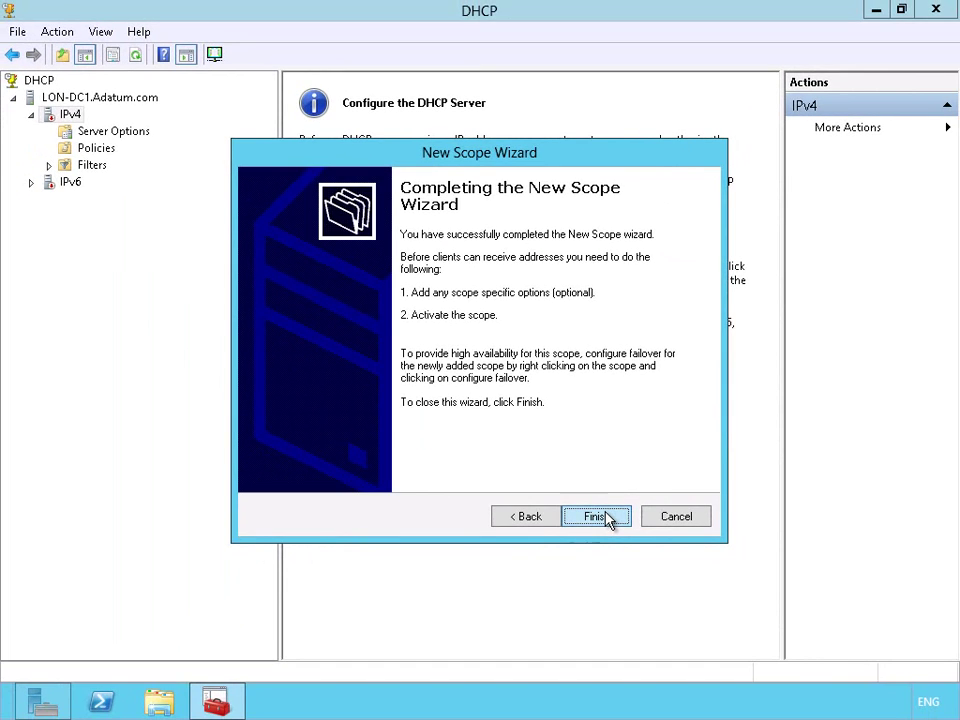
# Finish the scope wizard and authorize LON-DC1.Adatum.com in Active Directory
pyautogui.click(597, 516)
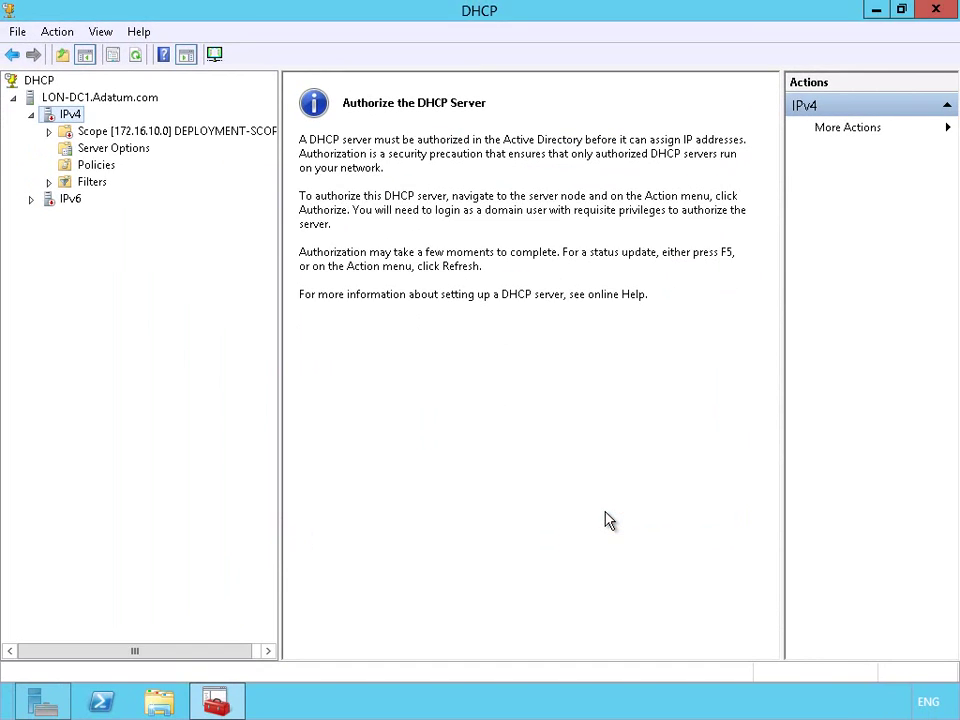
pyautogui.rightClick(60, 99)
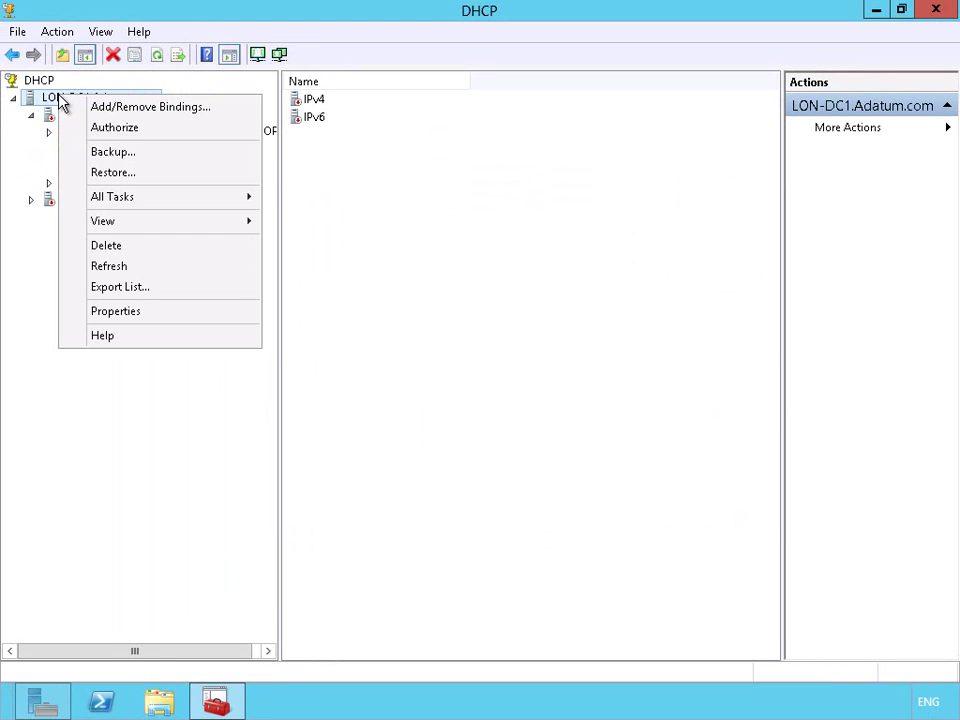
pyautogui.click(86, 130)
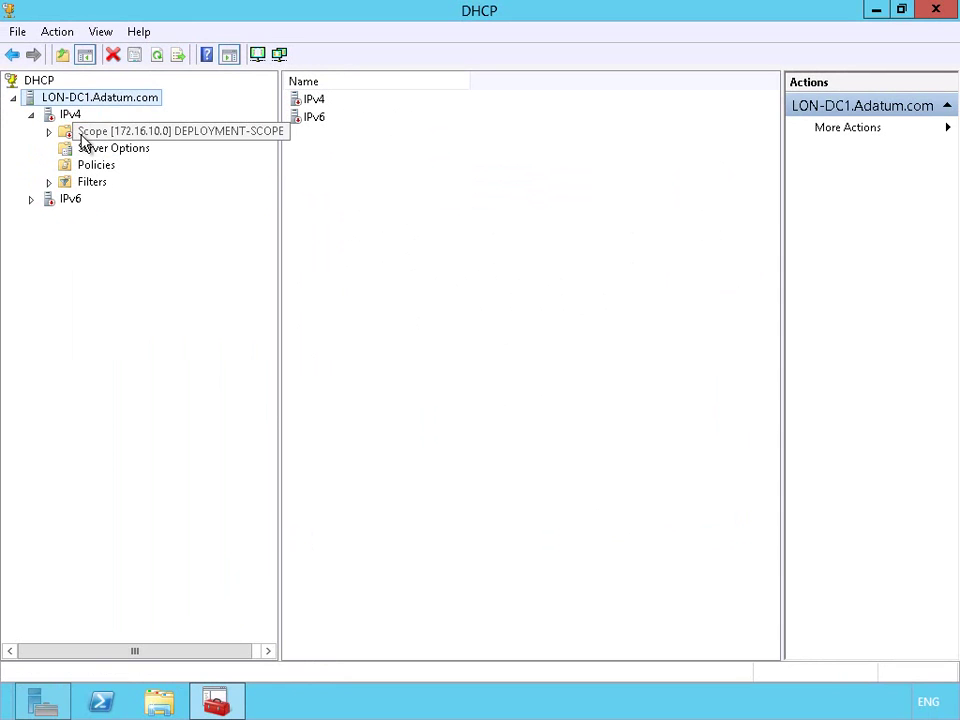
# Activate the 172.16.10.0 scope and close the DHCP console
pyautogui.doubleClick(81, 134)
pyautogui.rightClick(96, 137)
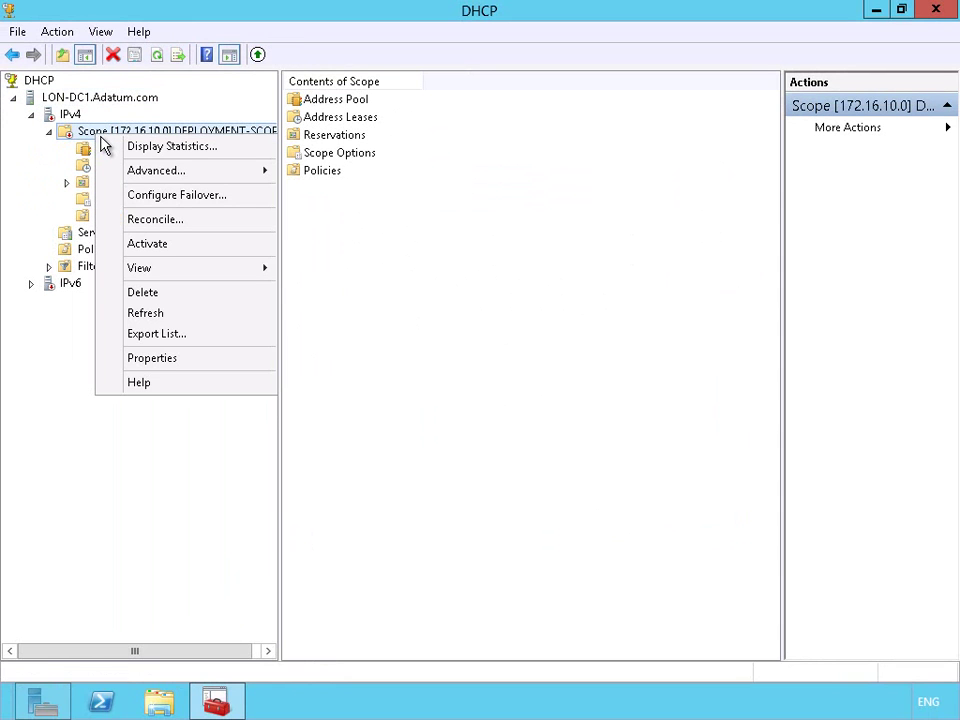
pyautogui.click(168, 245)
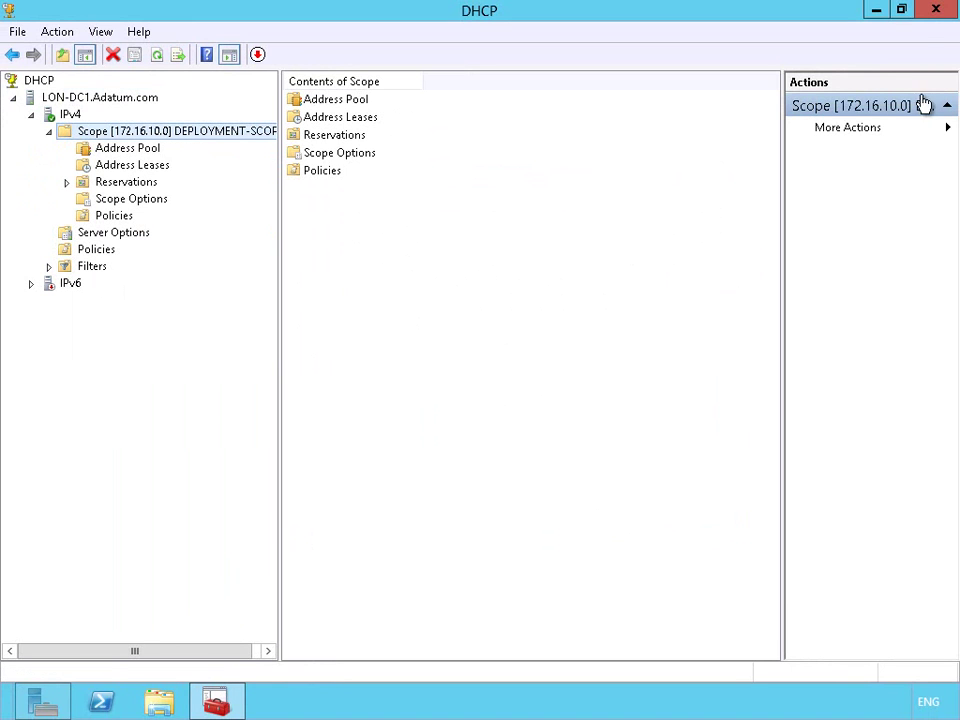
pyautogui.click(936, 10)
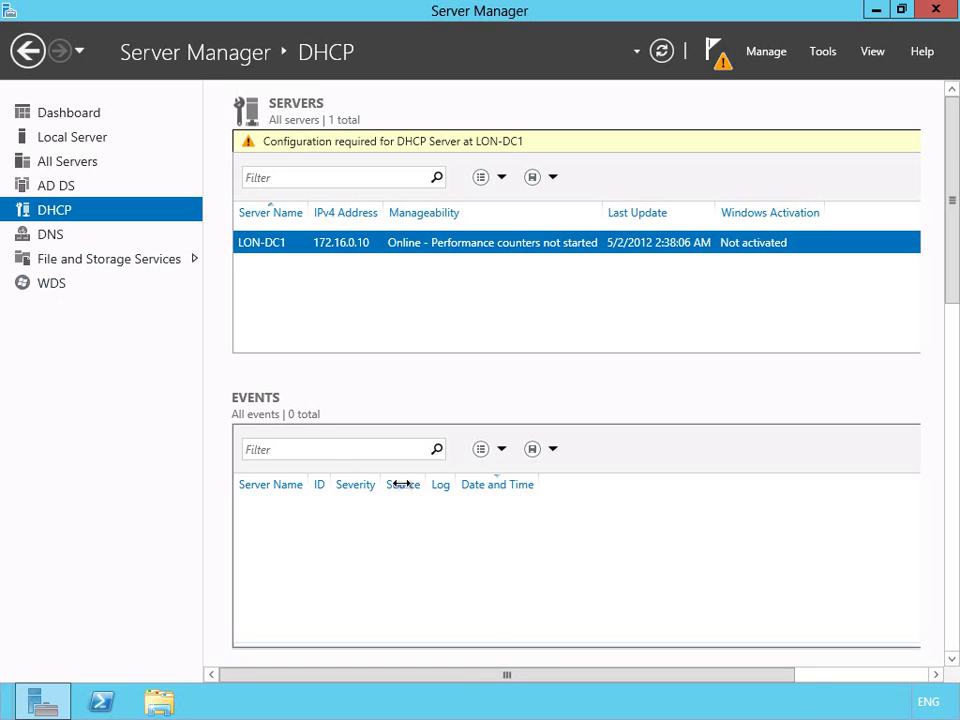
# Create a folder named Deployment on Local Disk (C:)
pyautogui.click(159, 700)
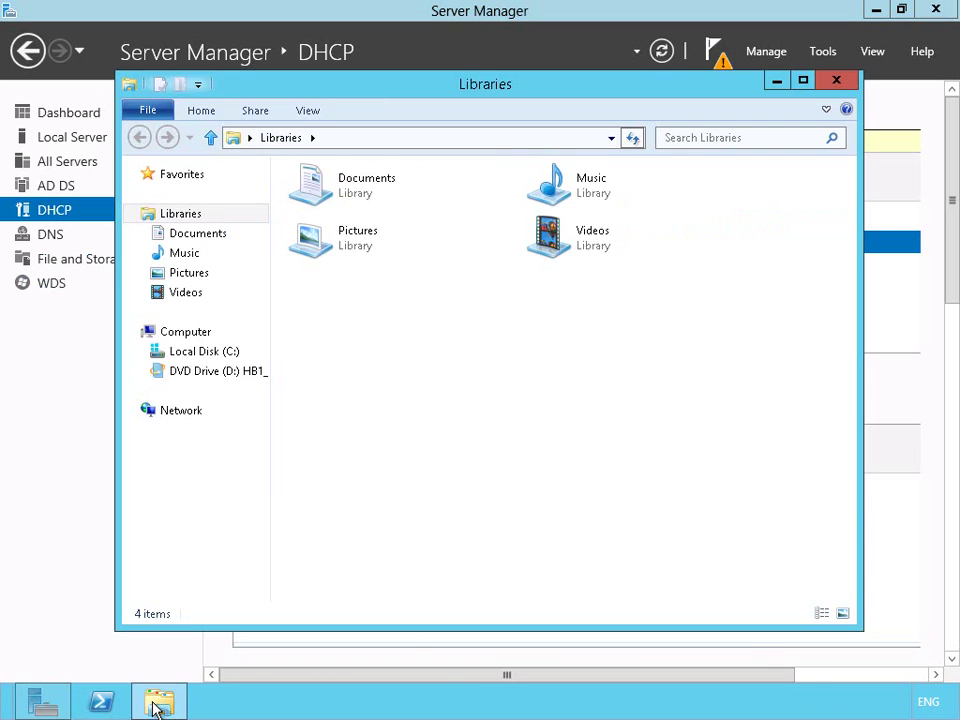
pyautogui.click(206, 352)
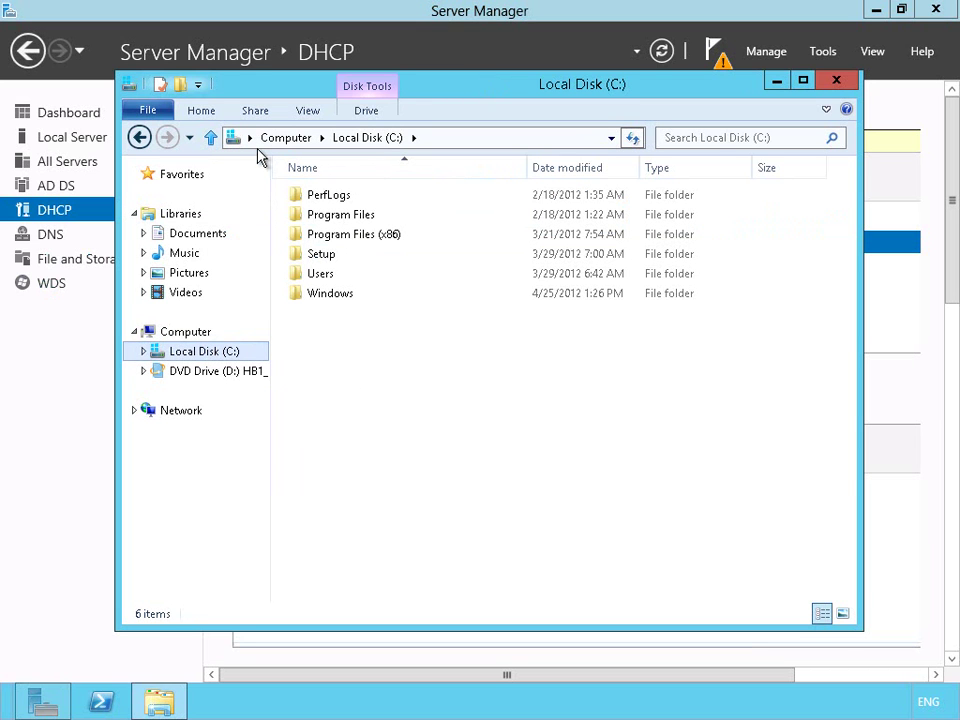
pyautogui.click(205, 114)
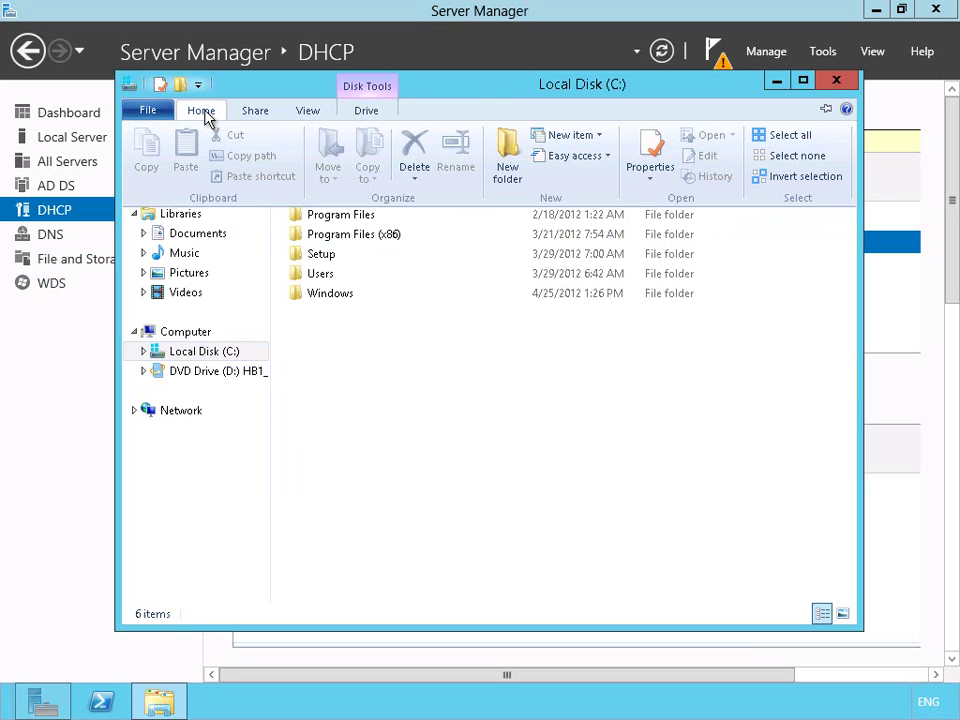
pyautogui.click(508, 160)
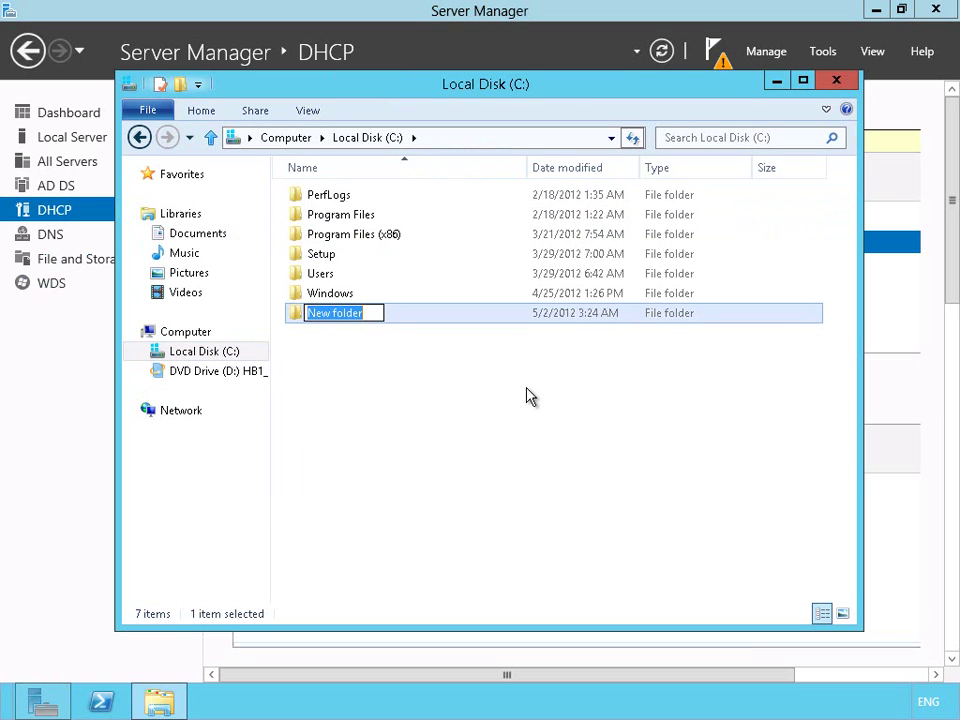
pyautogui.write('Deployment')
pyautogui.press('Return')
pyautogui.press('Return')
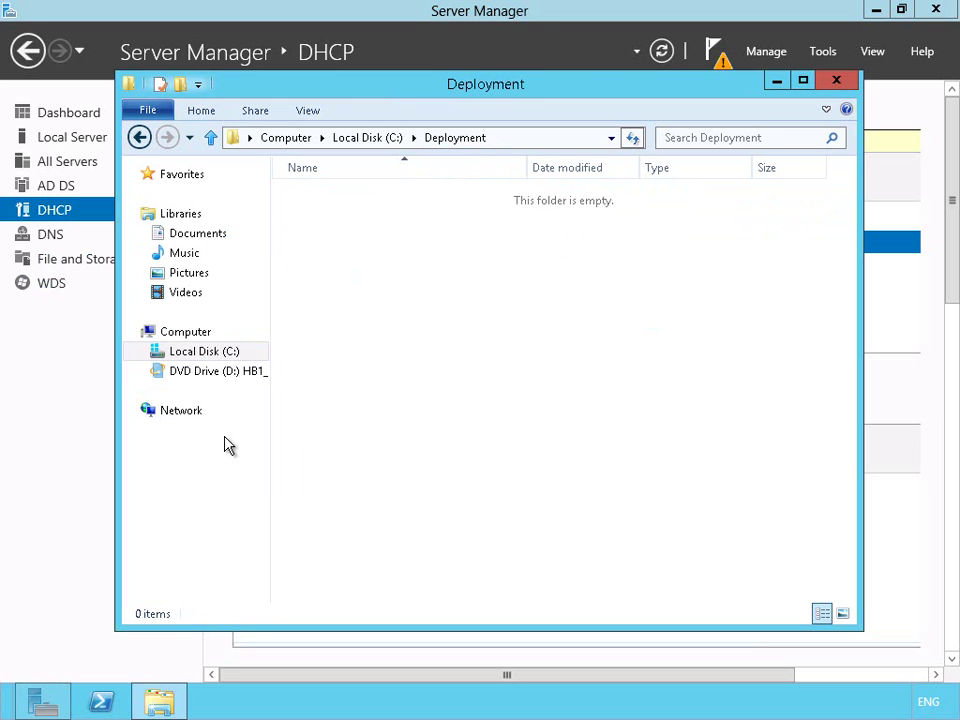
# Select install.wim and boot.wim in the DVD's D:\sources folder, sorted by size
pyautogui.click(200, 373)
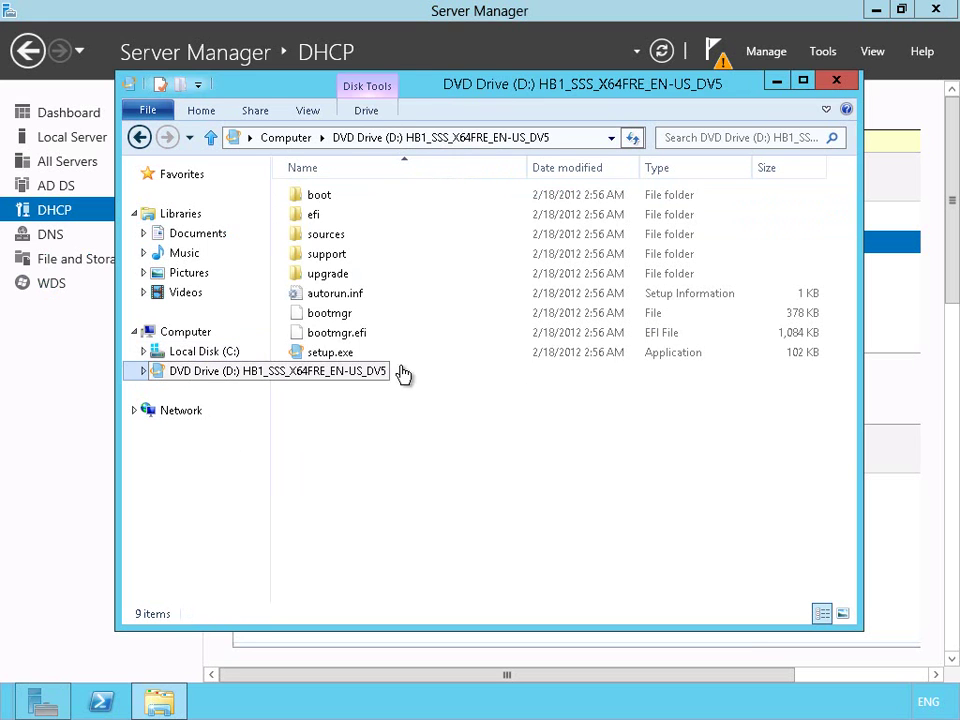
pyautogui.doubleClick(372, 234)
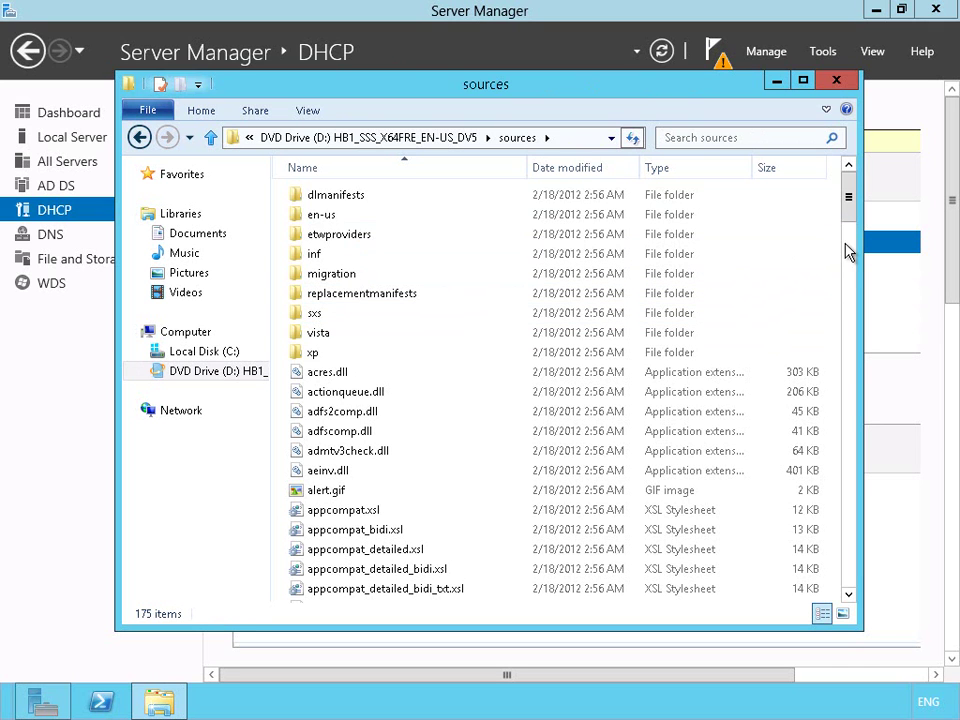
pyautogui.click(790, 170)
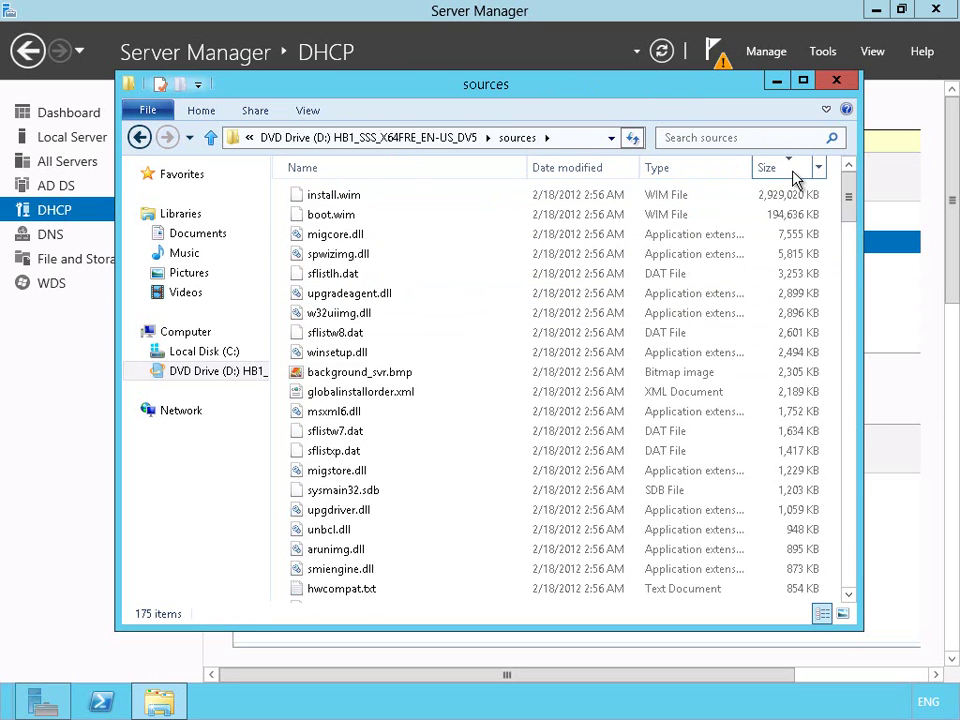
pyautogui.click(454, 200)
pyautogui.hotkey('shift', 'Down')
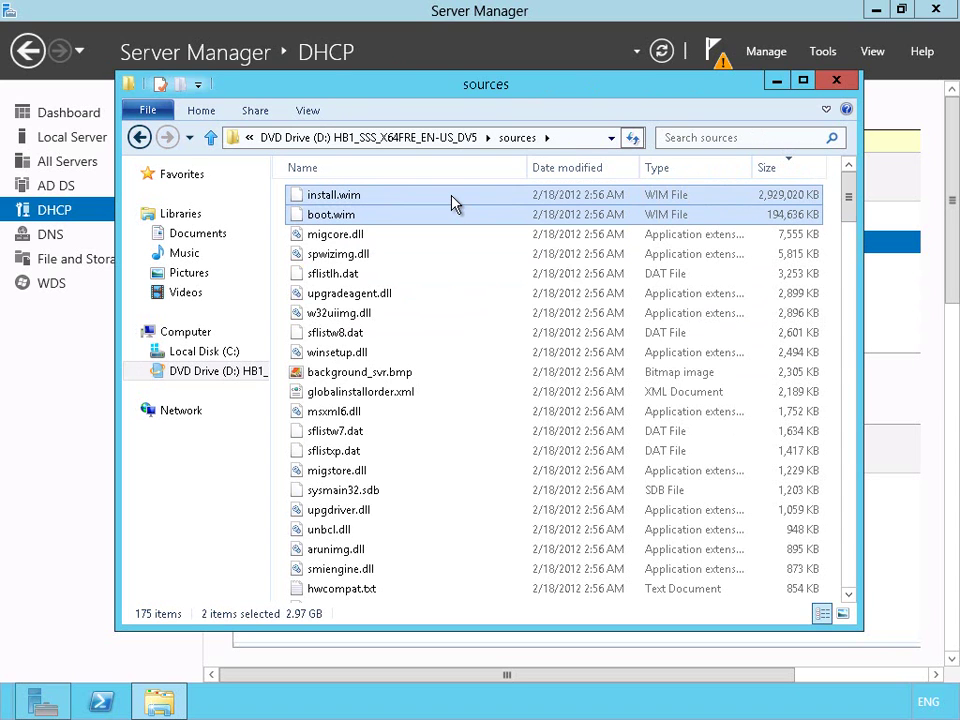
# Paste both image files into C:\Deployment, close Explorer, and show the WDS page
pyautogui.click(208, 356)
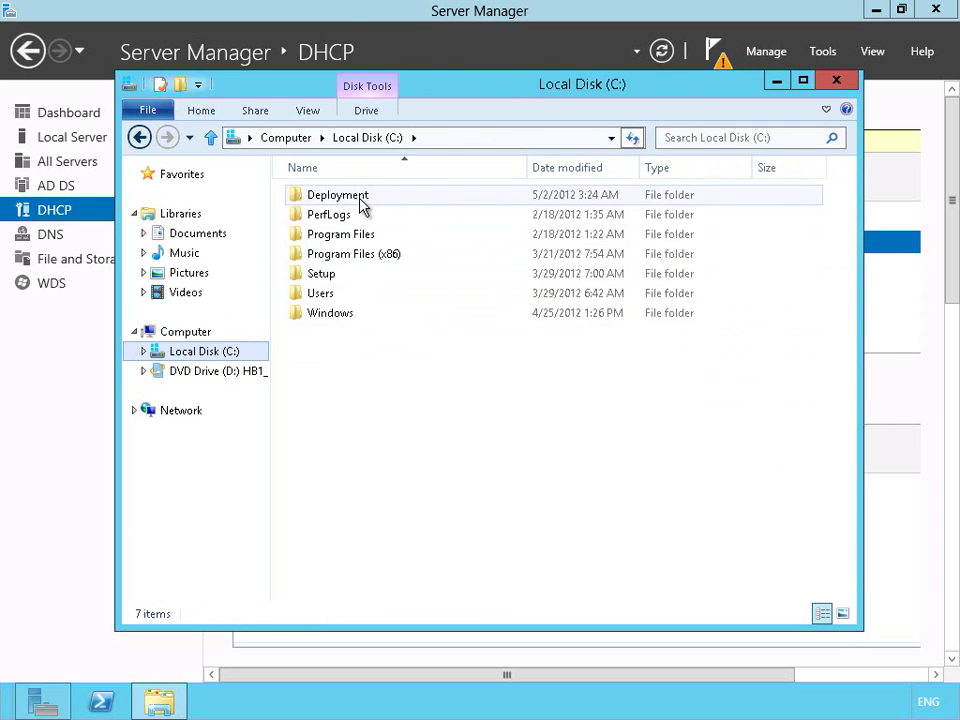
pyautogui.doubleClick(362, 202)
pyautogui.rightClick(368, 298)
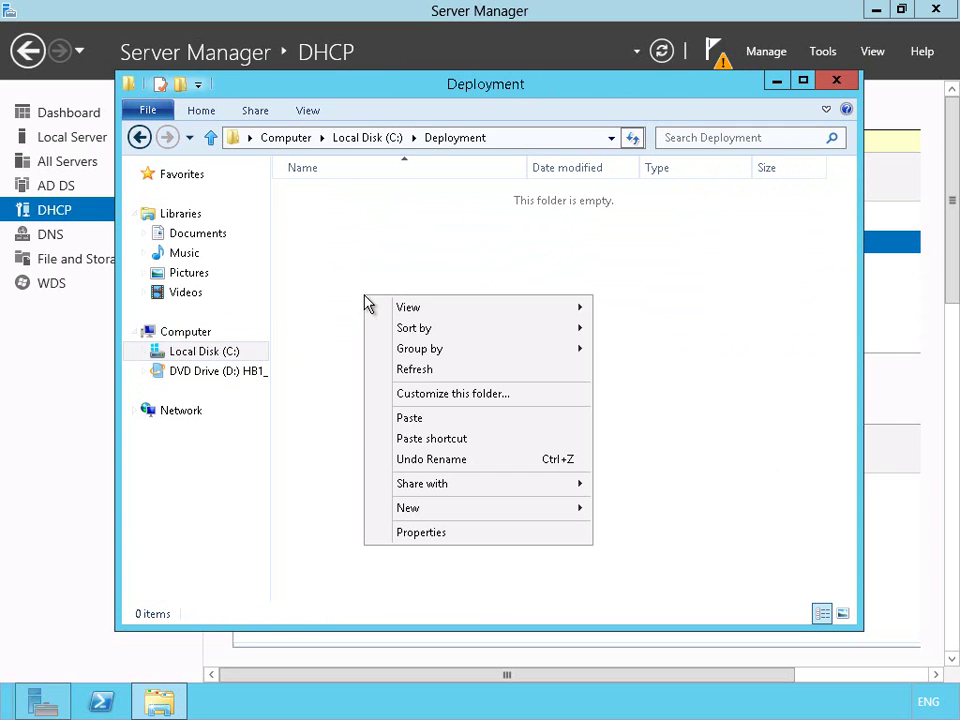
pyautogui.click(411, 418)
pyautogui.click(160, 214)
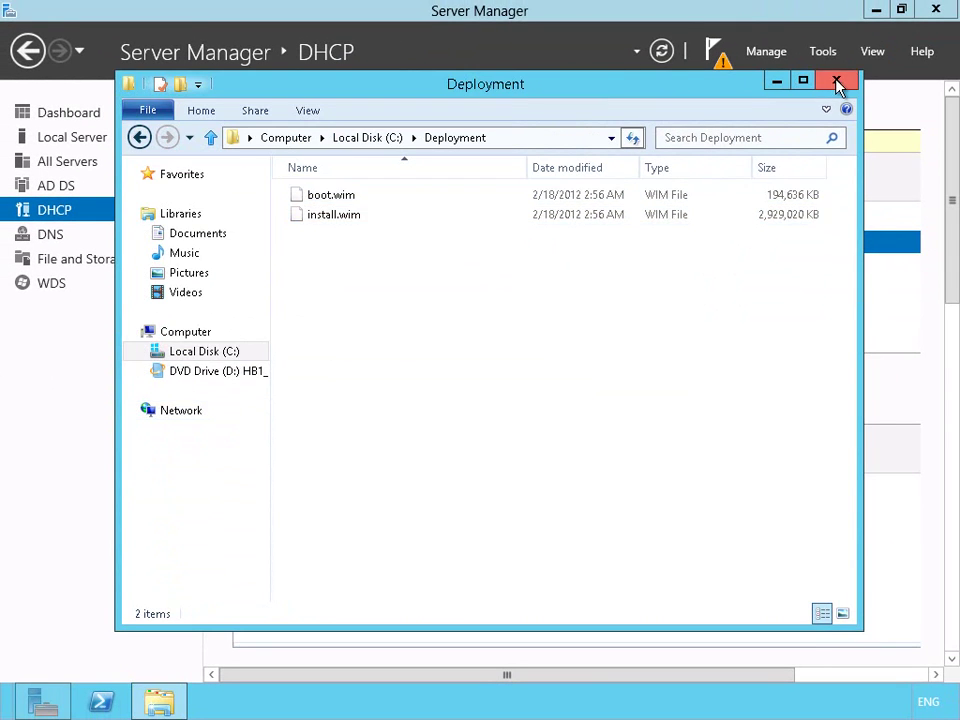
pyautogui.click(837, 81)
pyautogui.click(40, 289)
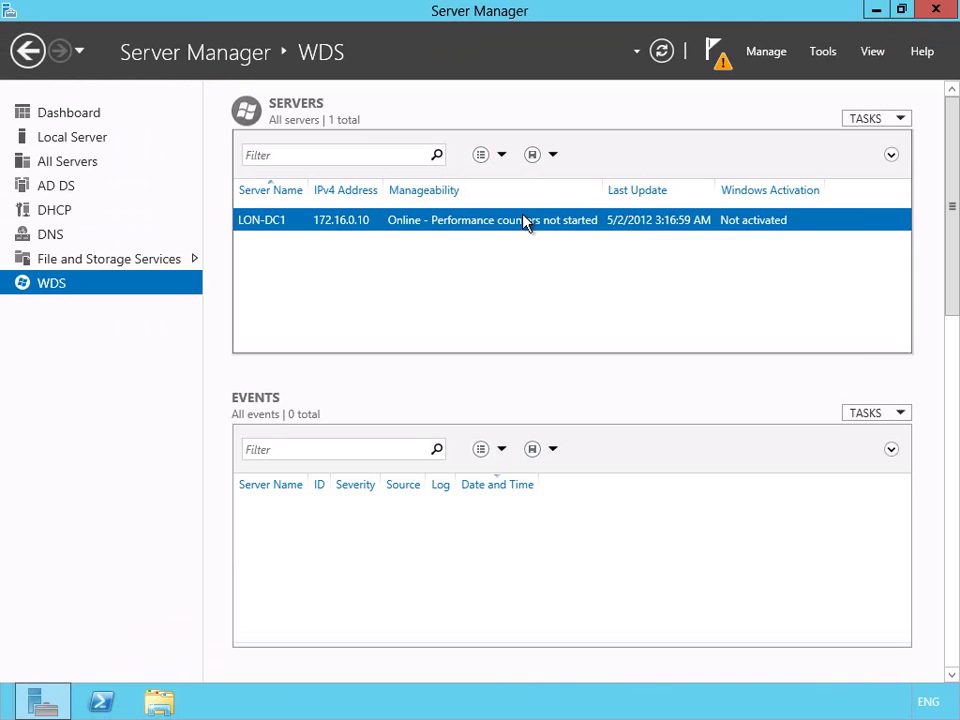
# Open the WDS console and configure LON-DC1.Adatum.com with the default installation options
pyautogui.rightClick(524, 220)
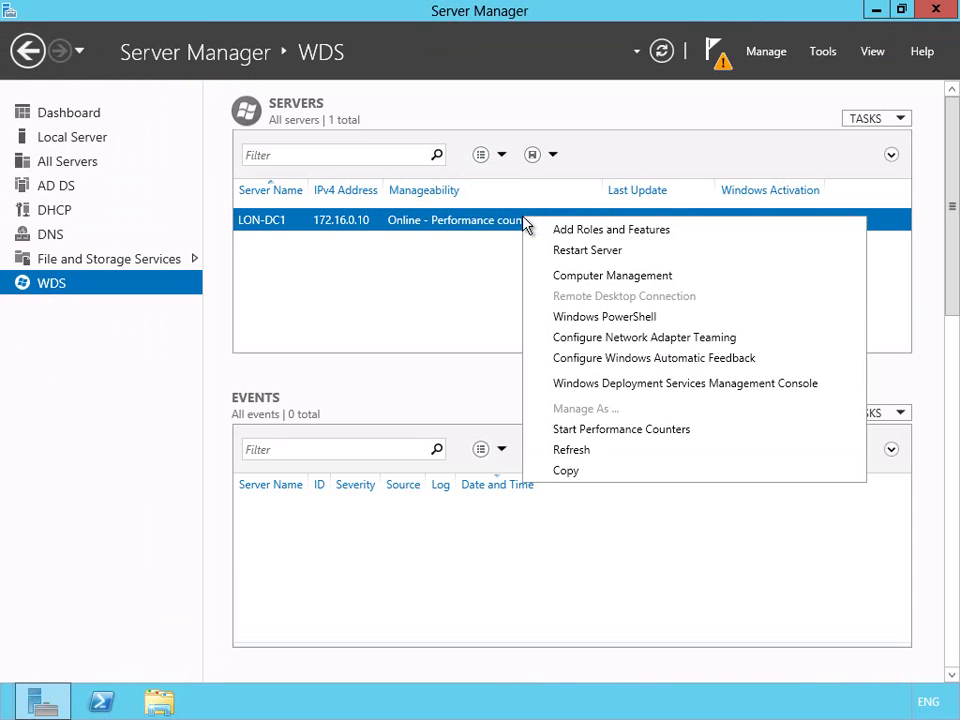
pyautogui.click(589, 384)
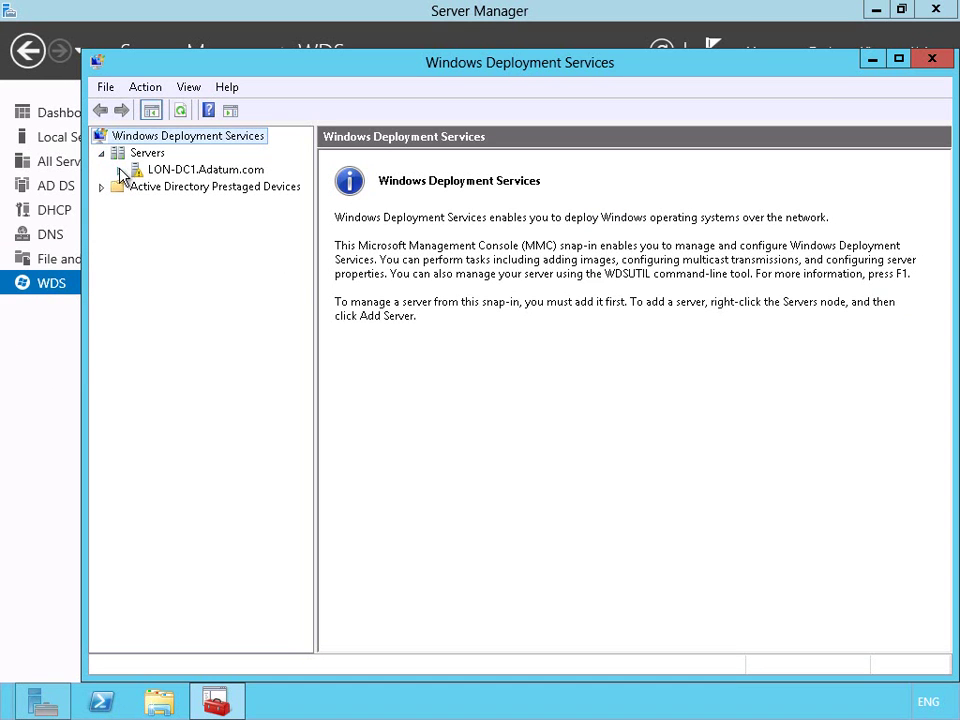
pyautogui.click(170, 172)
pyautogui.rightClick(170, 177)
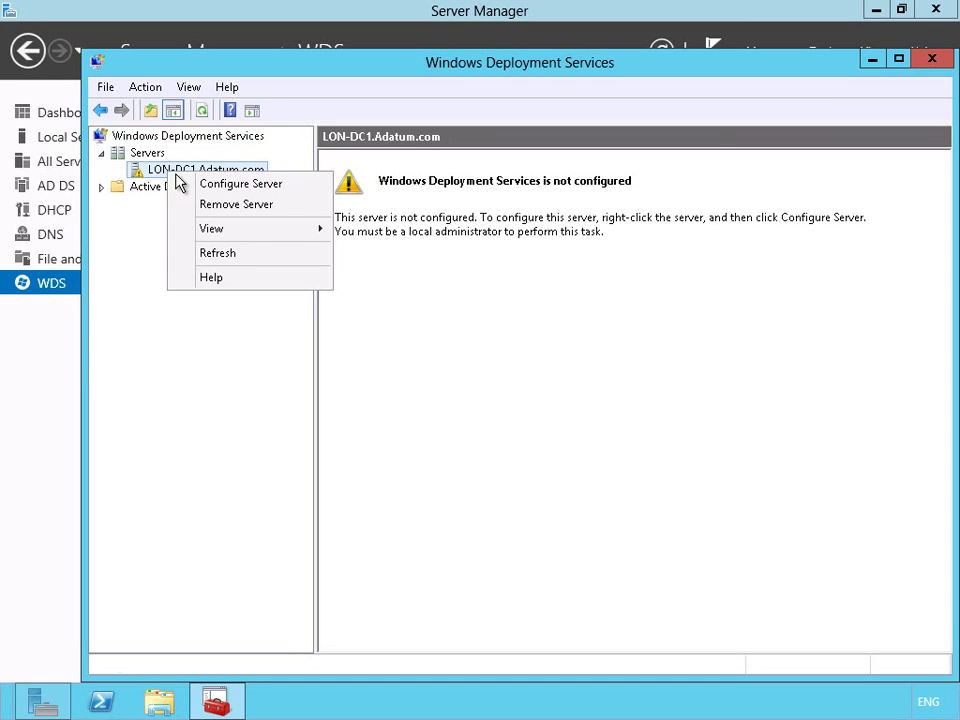
pyautogui.click(199, 183)
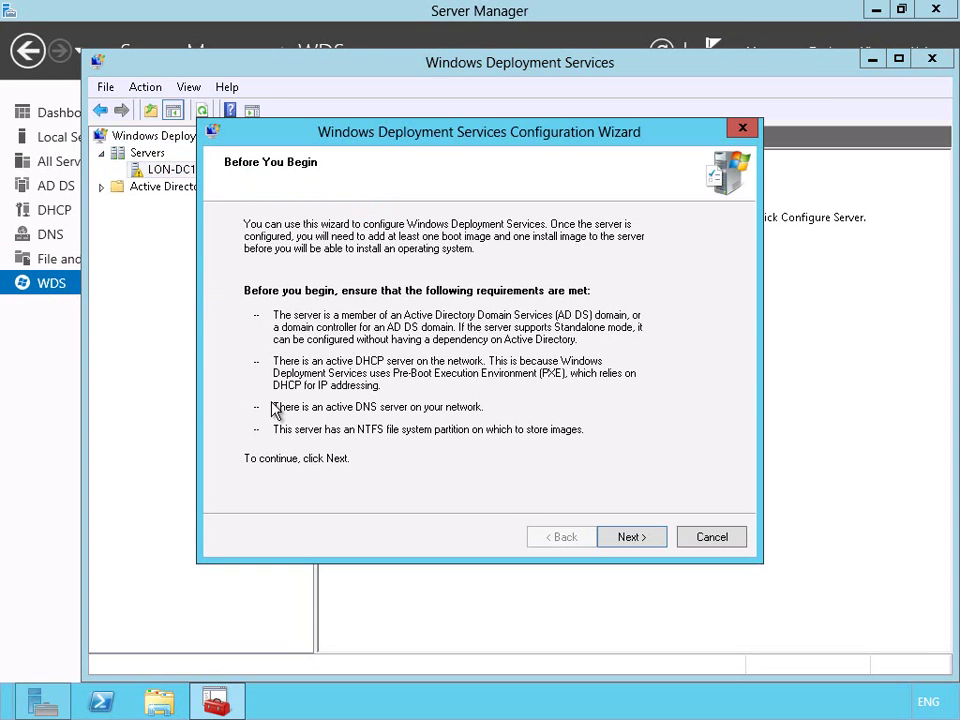
pyautogui.click(630, 538)
pyautogui.click(630, 538)
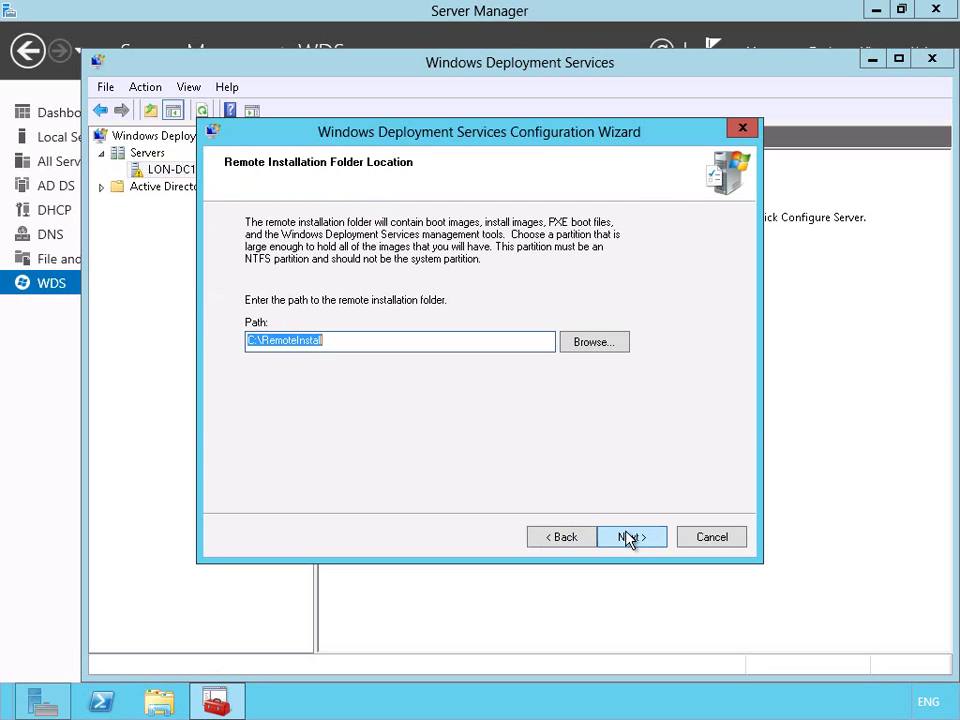
# Use C:\RemoteInstall, keep both proxy DHCP options, and answer all known and unknown clients
pyautogui.click(630, 538)
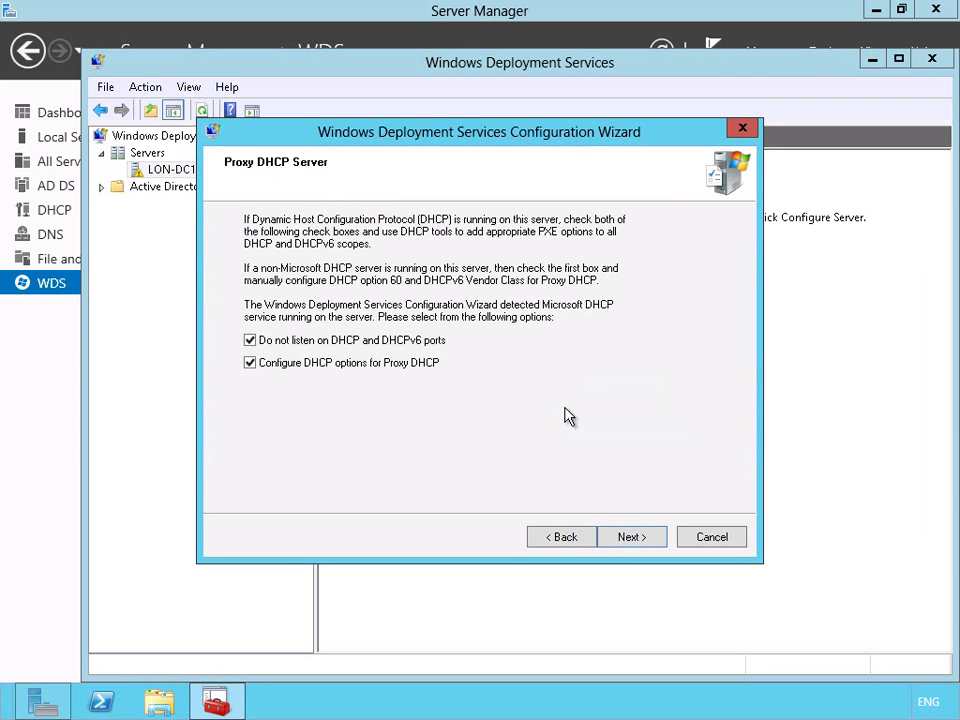
pyautogui.click(630, 538)
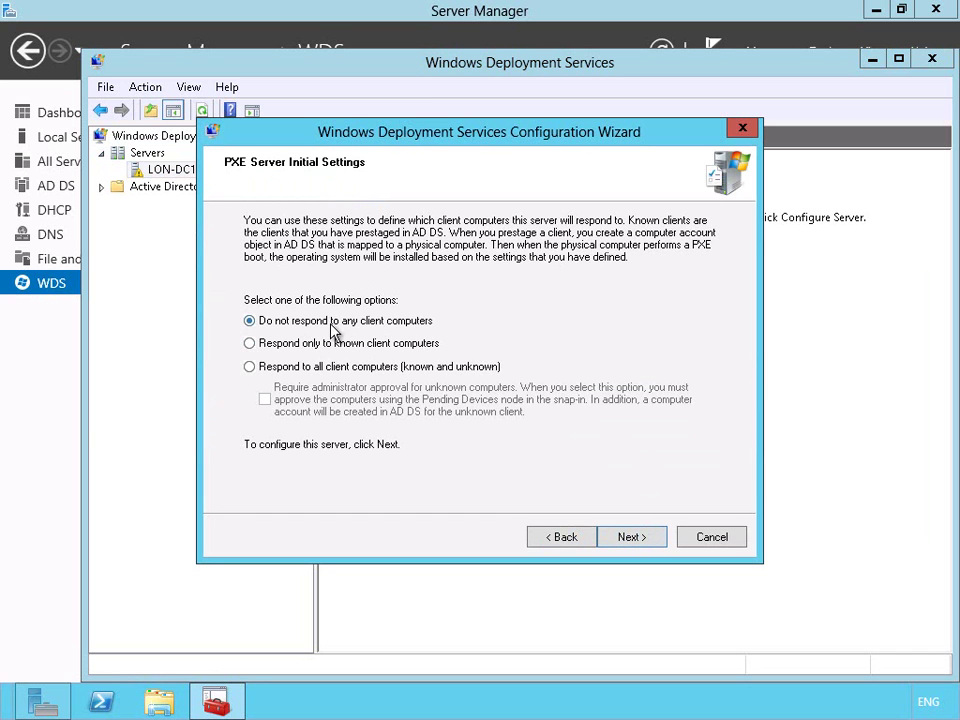
pyautogui.click(270, 368)
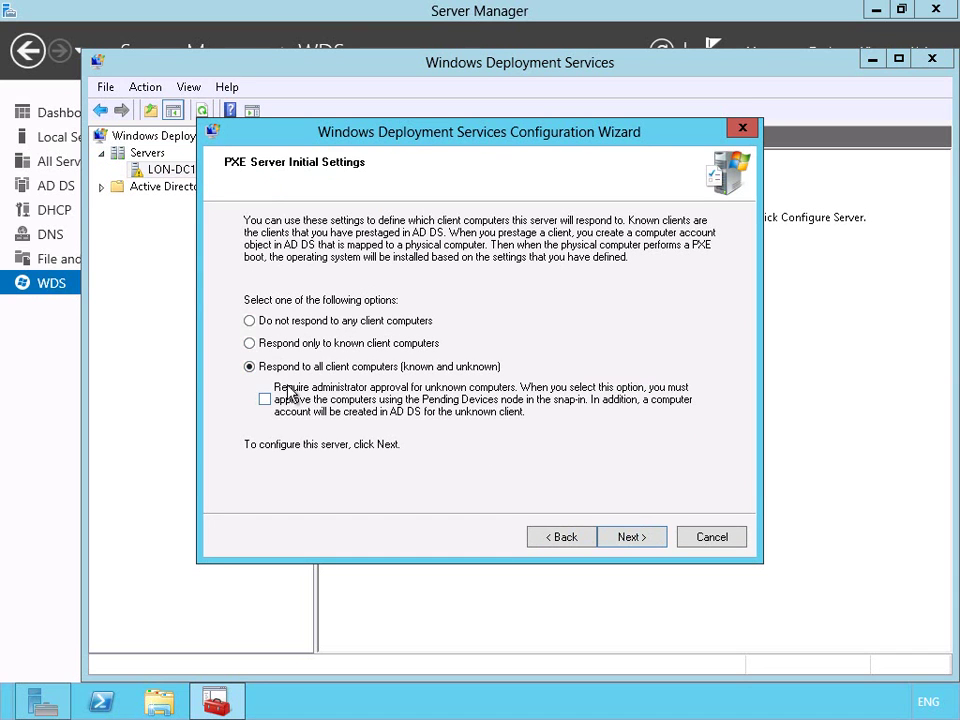
pyautogui.click(634, 538)
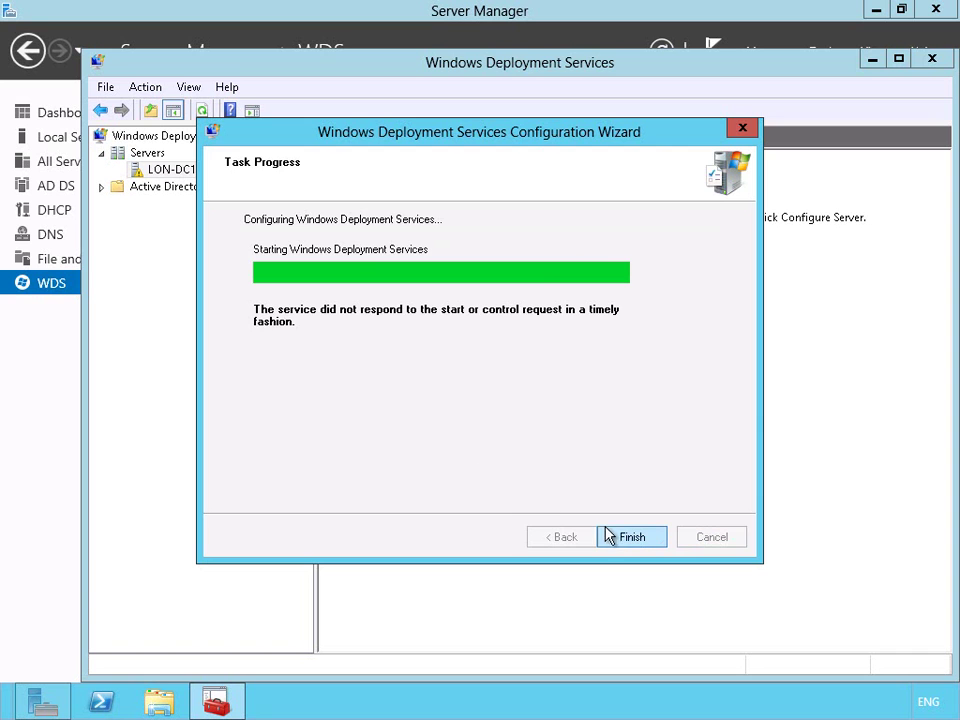
pyautogui.click(634, 538)
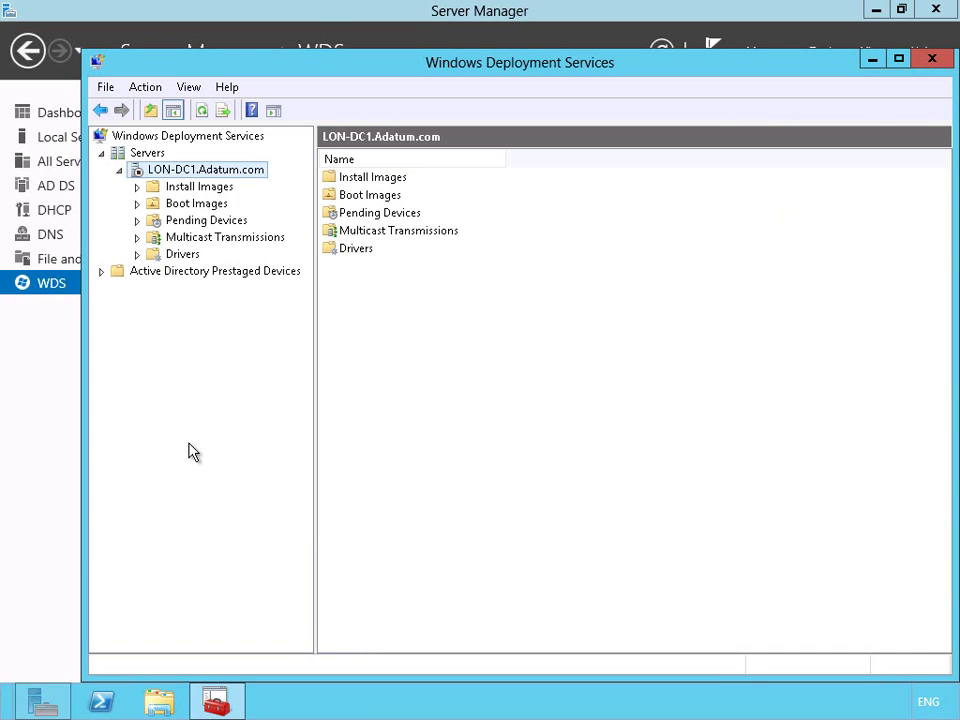
# Start the WDS service on LON-DC1 and dismiss the confirmation
pyautogui.rightClick(179, 170)
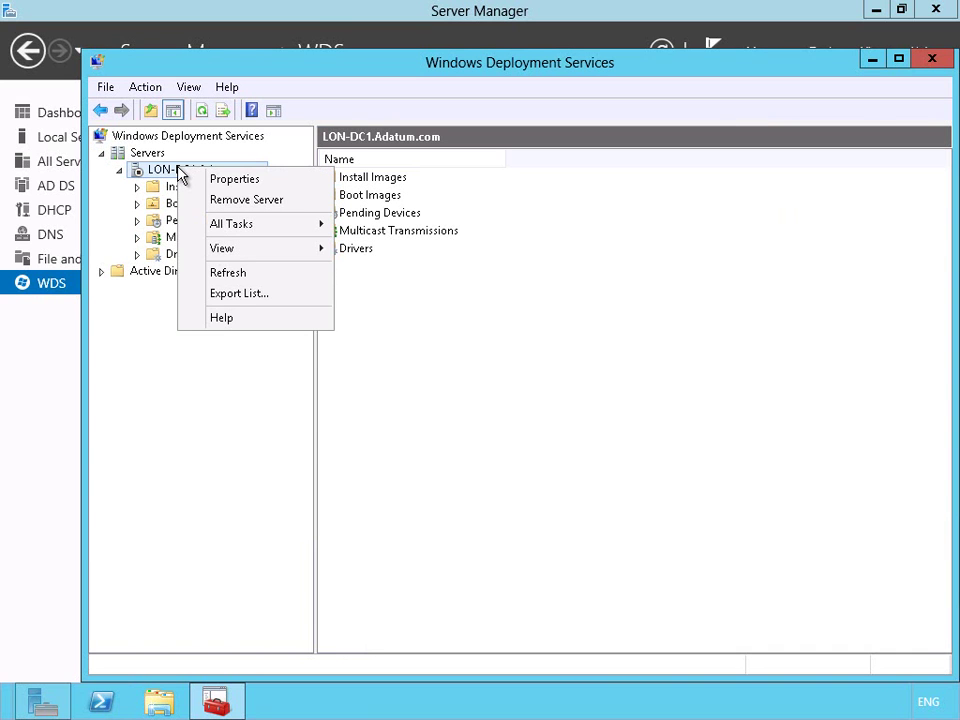
pyautogui.moveTo(233, 226)
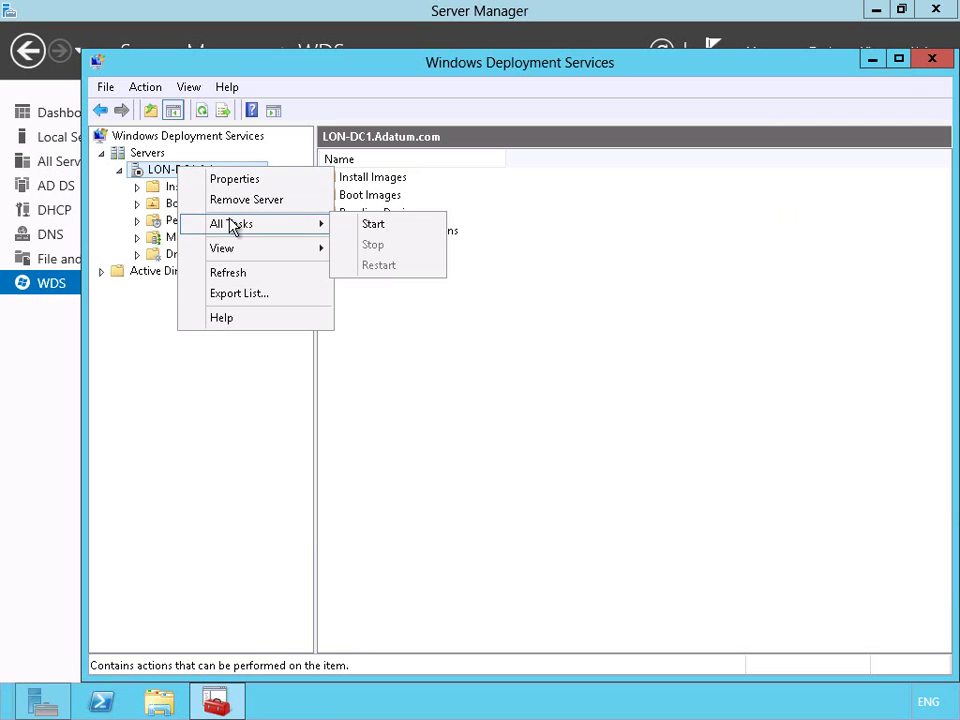
pyautogui.click(377, 226)
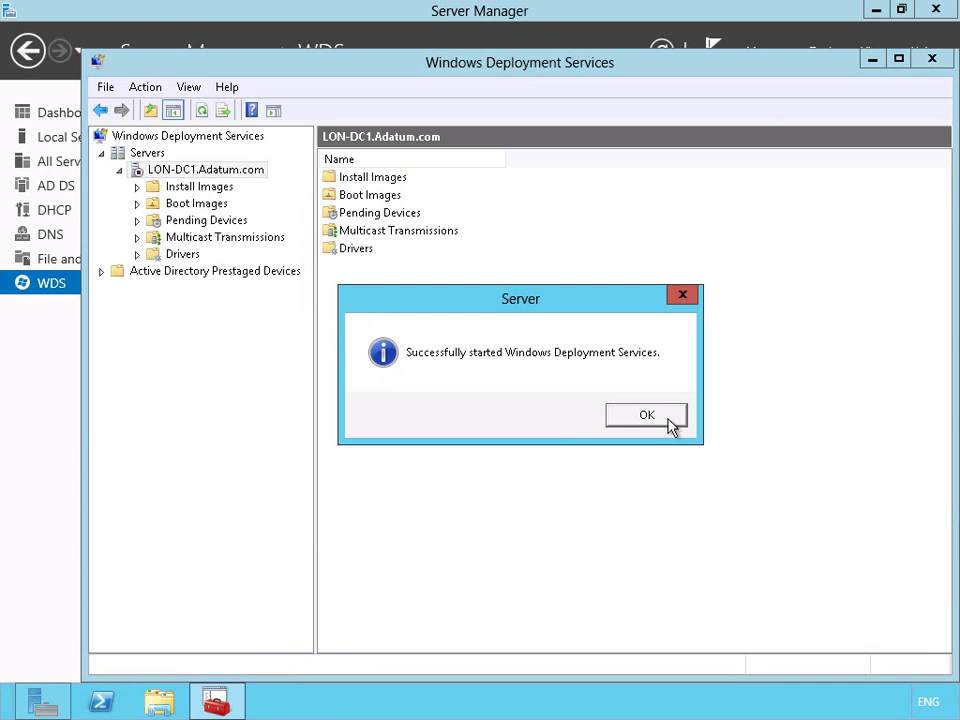
pyautogui.click(670, 422)
# Begin adding an install image into a new image group named WindowsServer2012Deployment
pyautogui.click(189, 188)
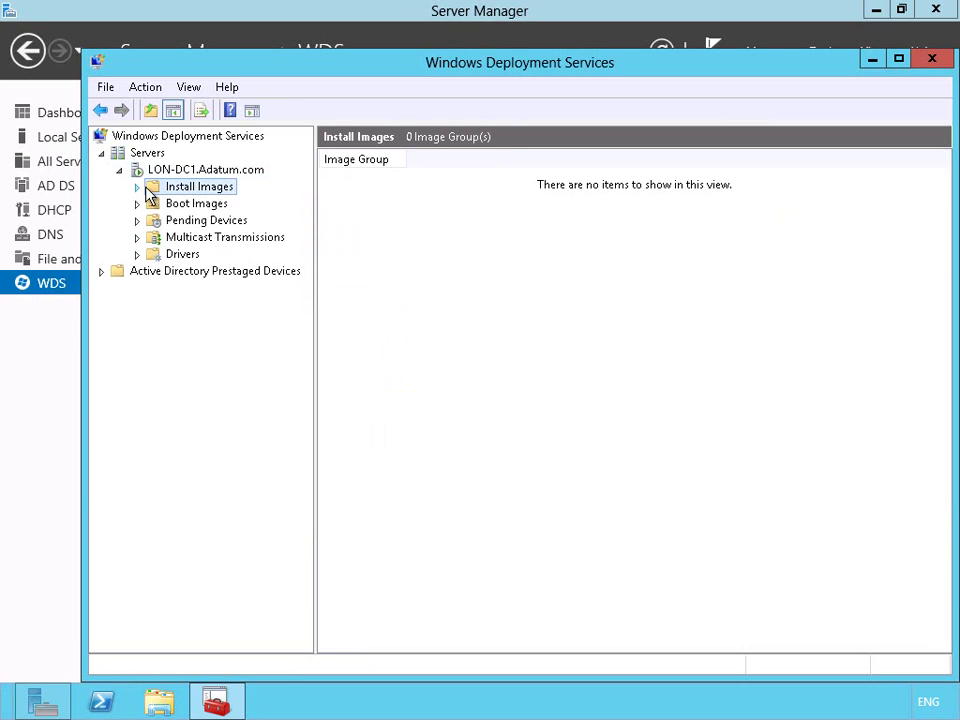
pyautogui.rightClick(192, 189)
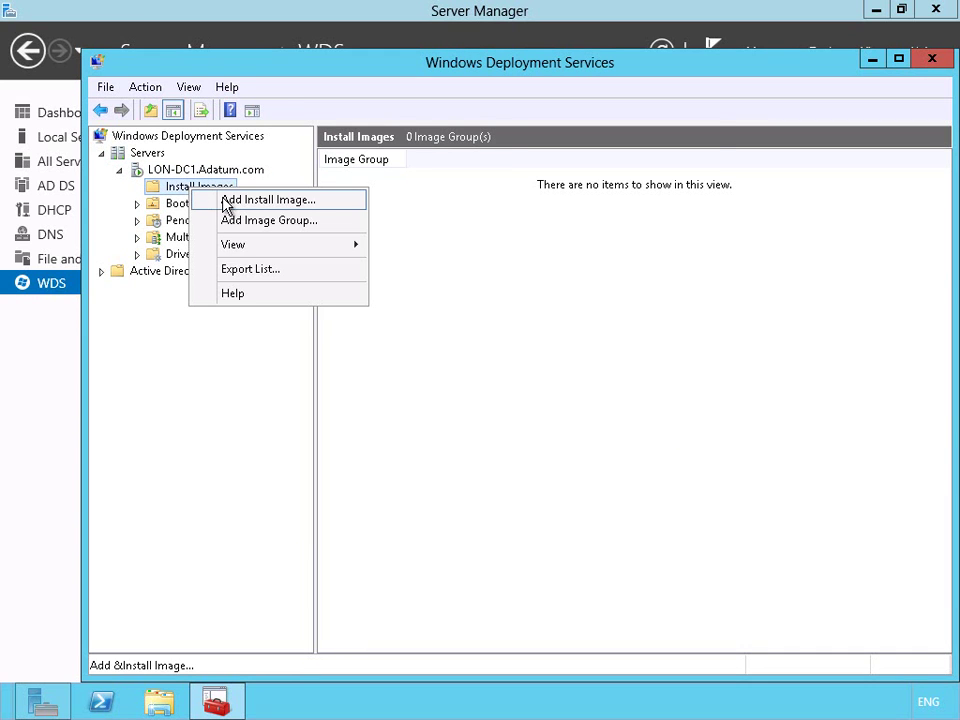
pyautogui.click(226, 201)
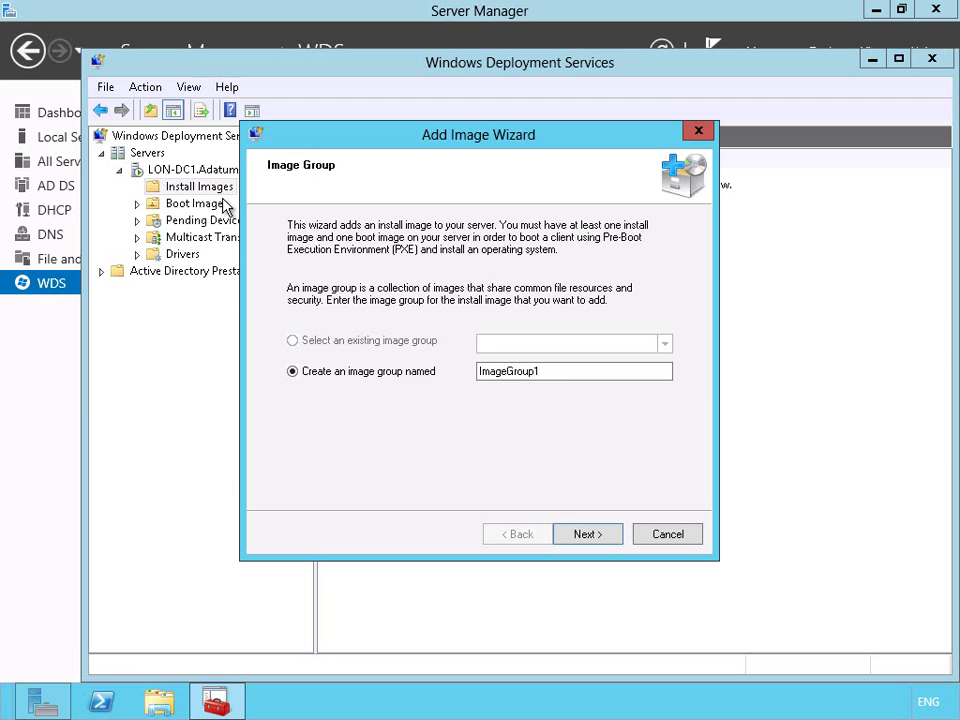
pyautogui.click(549, 371)
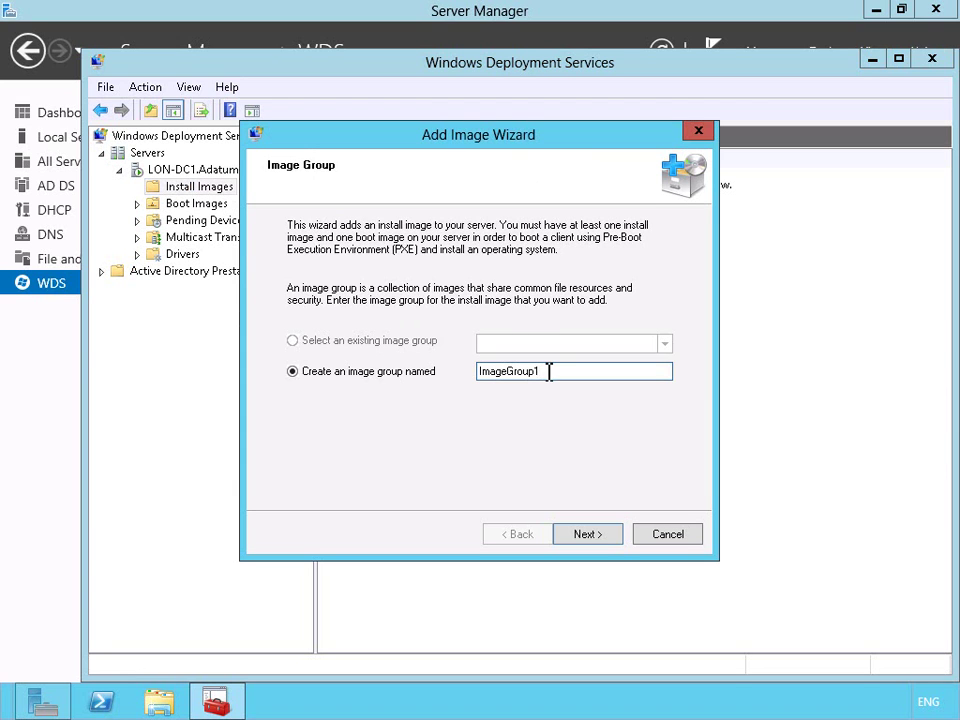
pyautogui.doubleClick(549, 371)
pyautogui.write('WindowsServer2012Deployment')
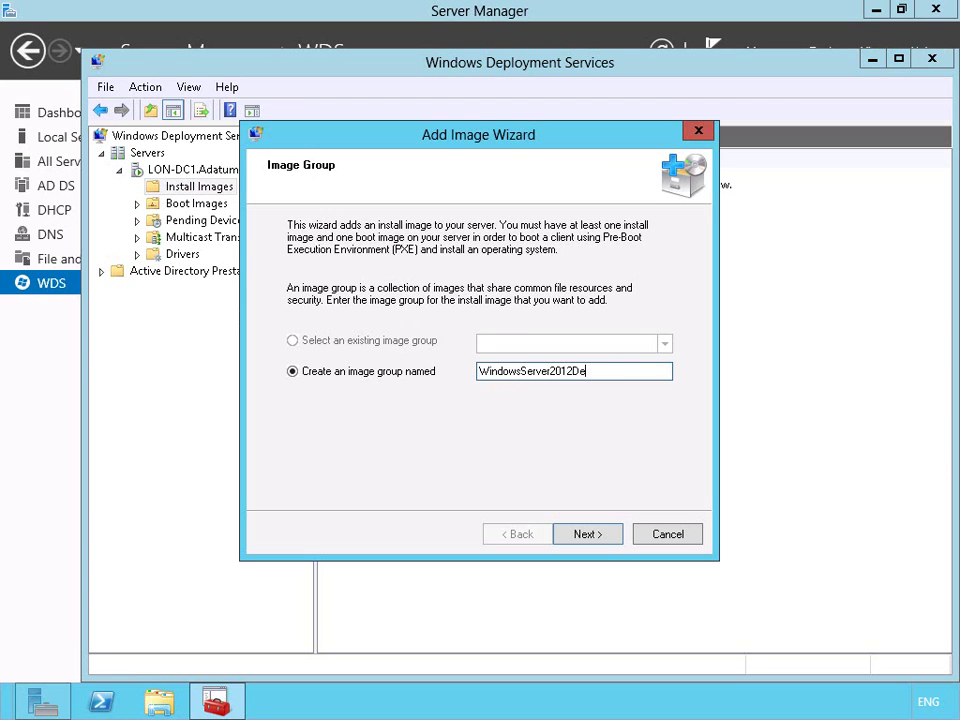
pyautogui.click(599, 536)
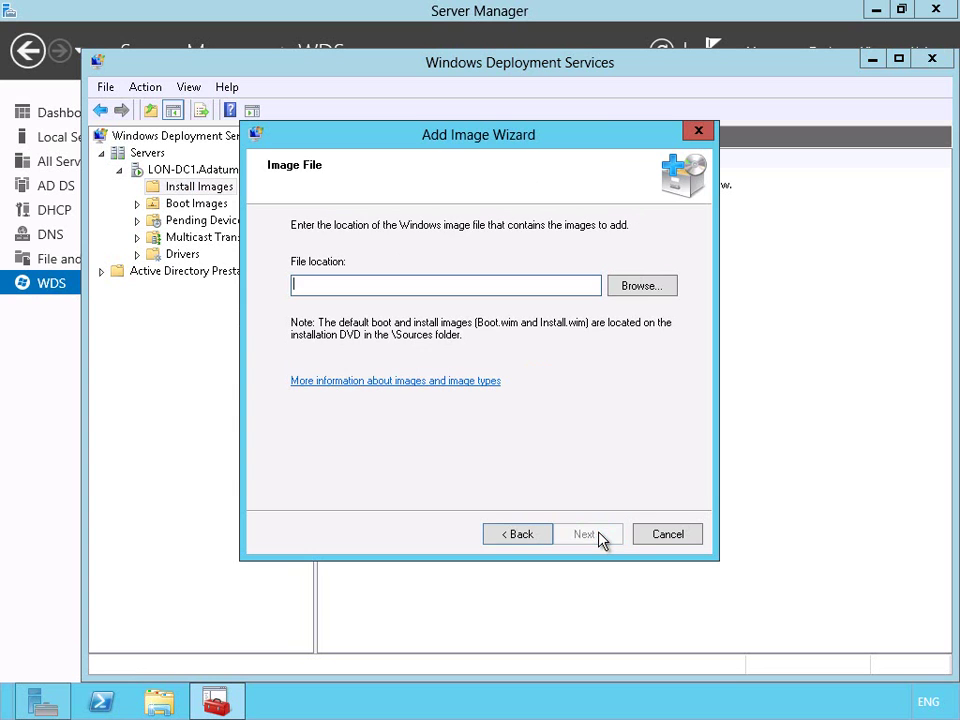
# Choose C:\Deployment\install.wim and add all four images it contains
pyautogui.click(629, 289)
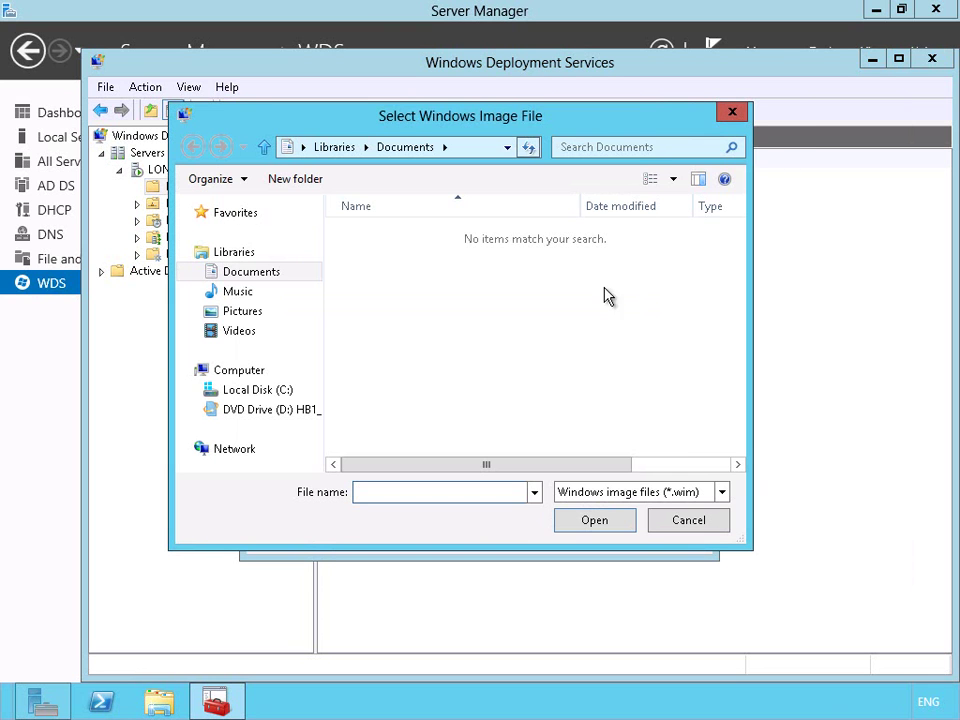
pyautogui.click(229, 390)
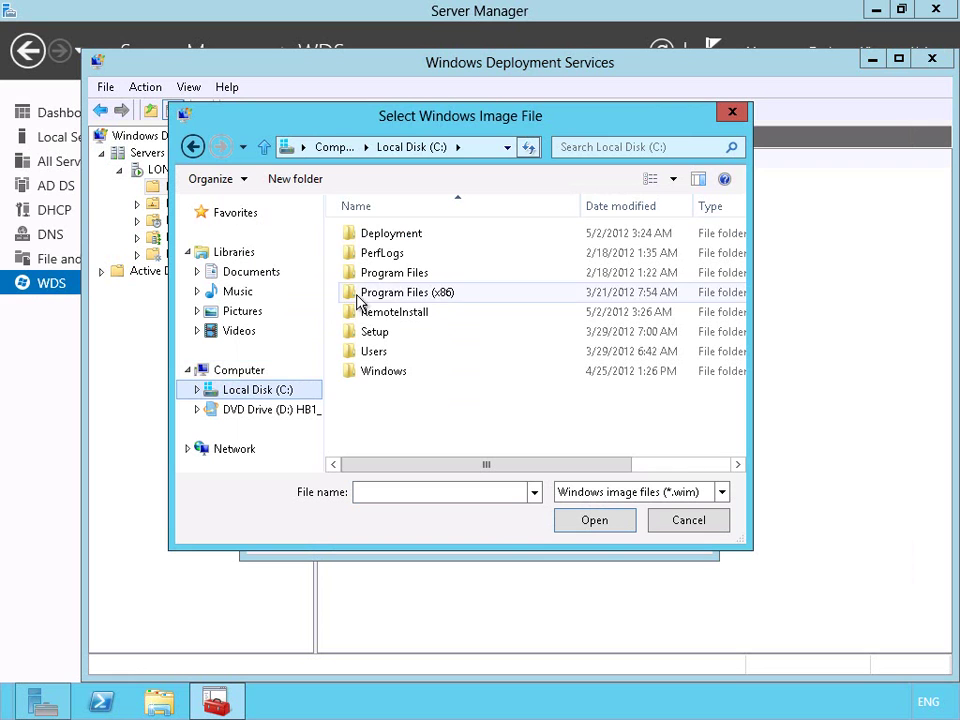
pyautogui.doubleClick(391, 238)
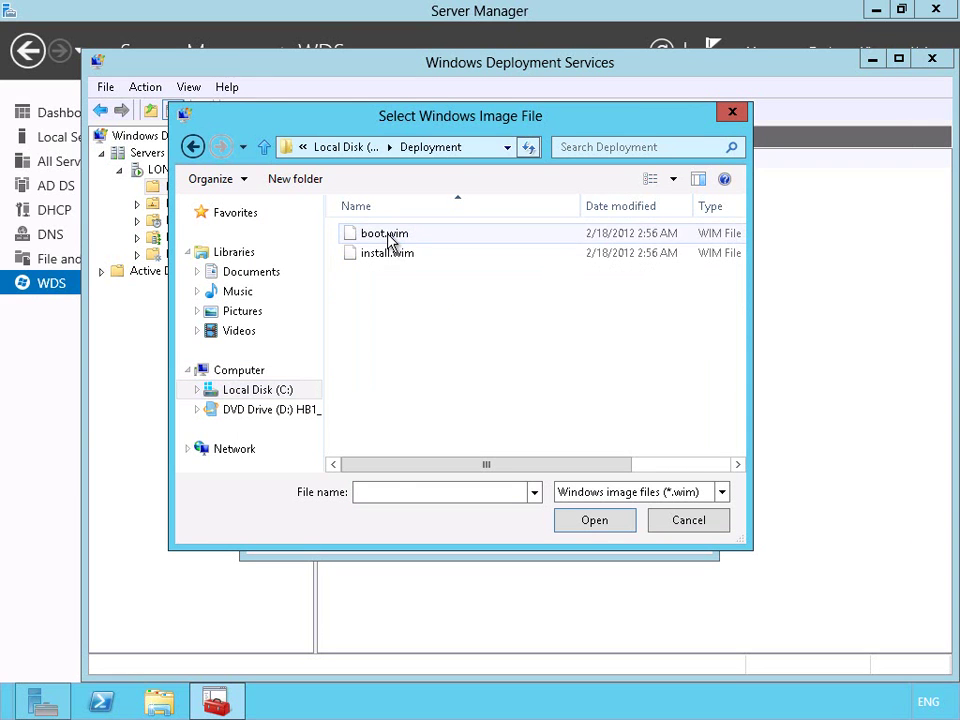
pyautogui.click(390, 253)
pyautogui.click(575, 523)
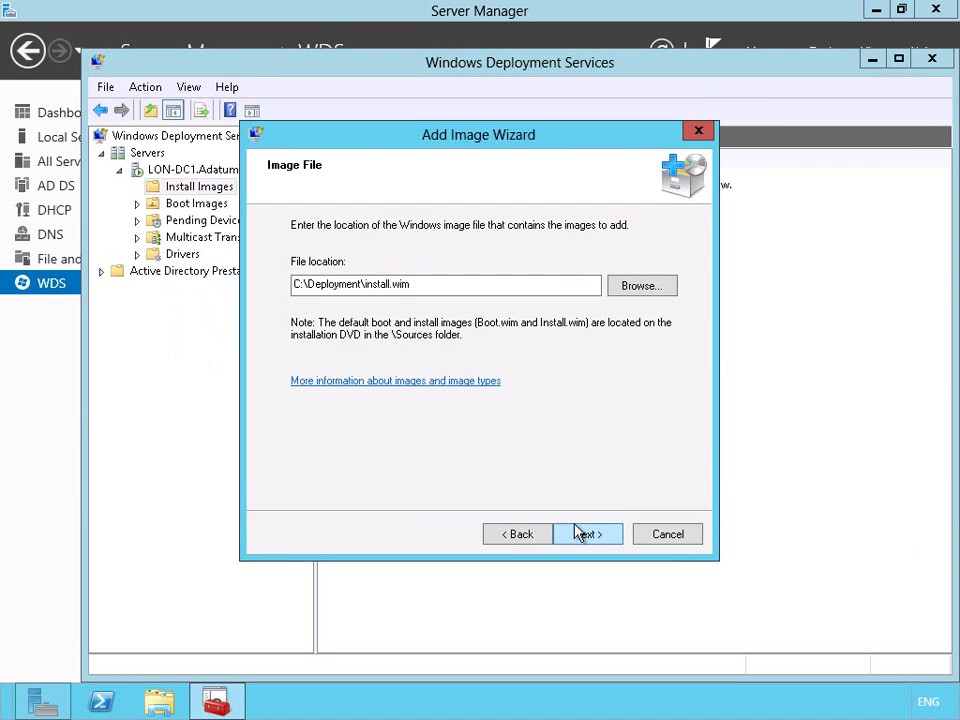
pyautogui.click(580, 534)
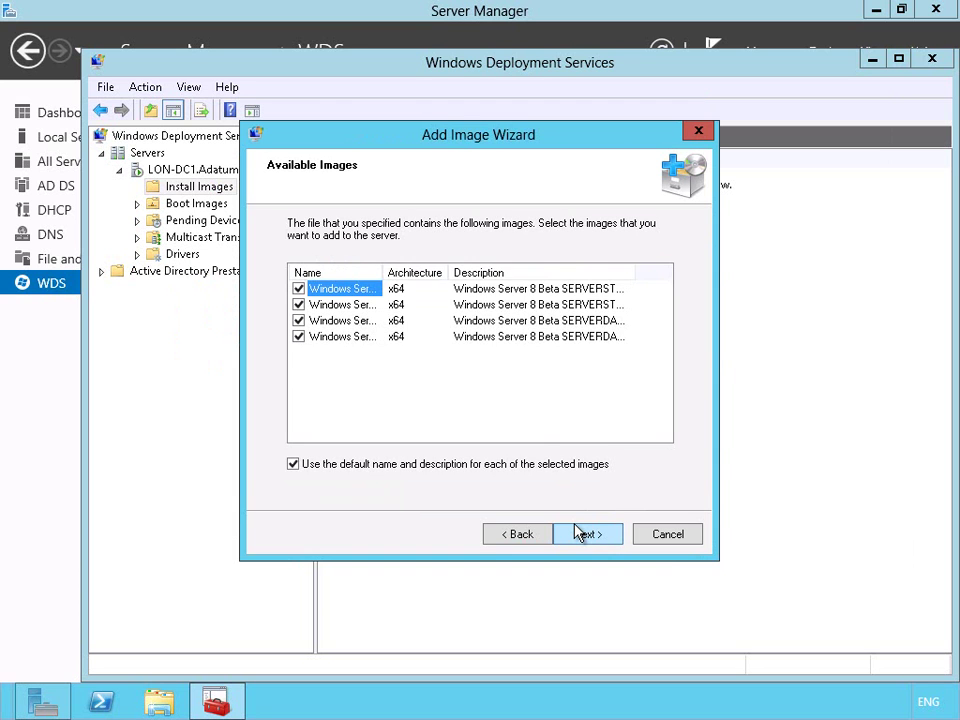
pyautogui.moveTo(384, 272); pyautogui.dragTo(546, 272)
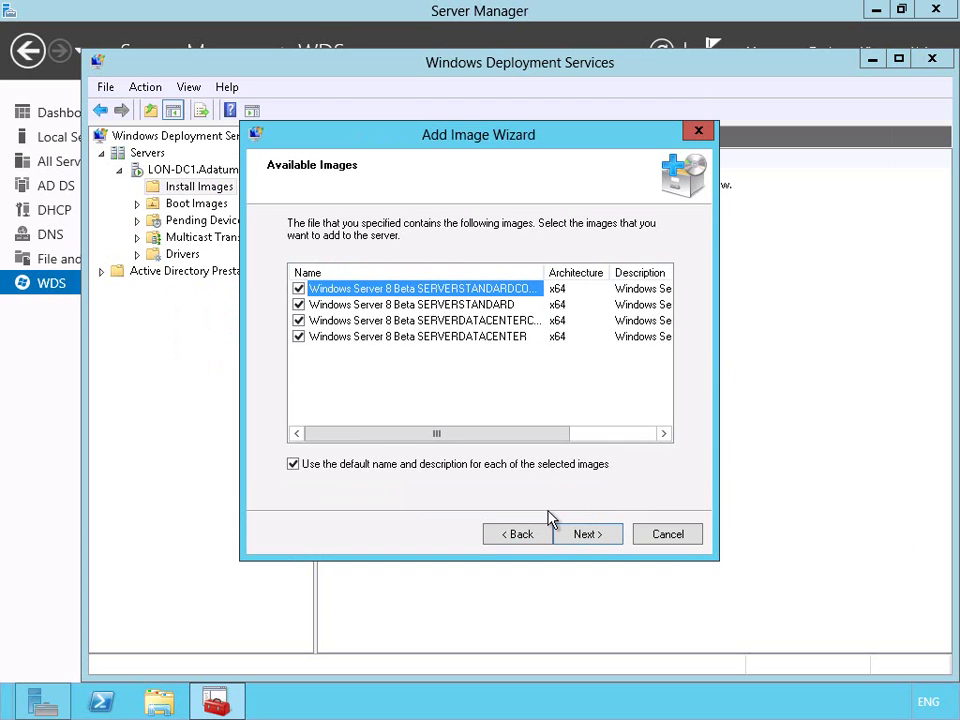
pyautogui.click(583, 537)
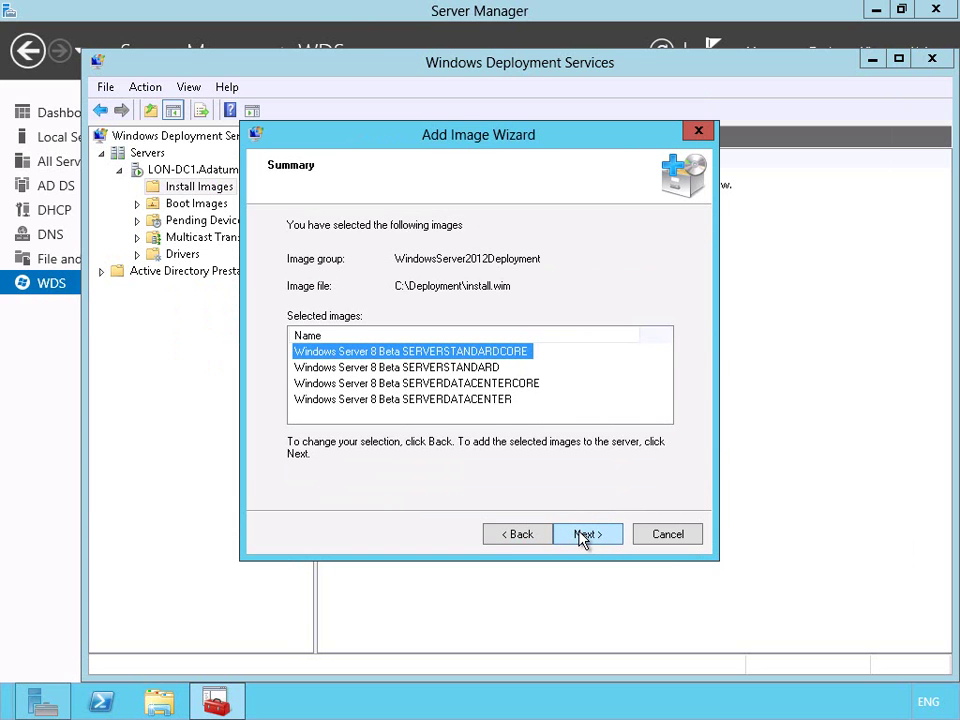
pyautogui.click(583, 537)
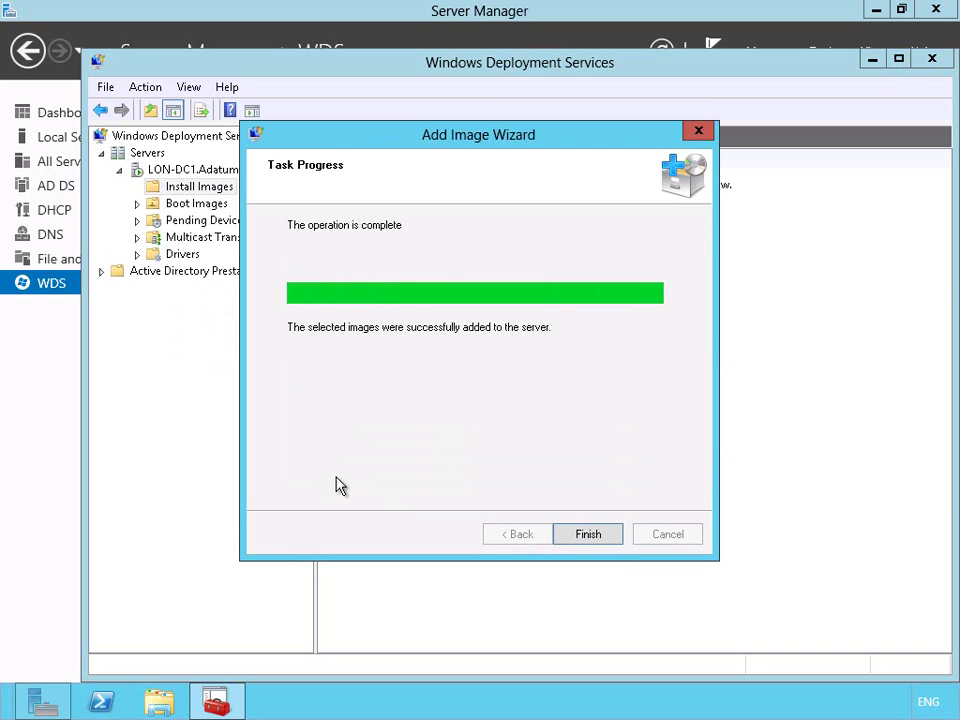
# Add C:\Deployment\boot.wim as a boot image, keeping its default name
pyautogui.click(587, 536)
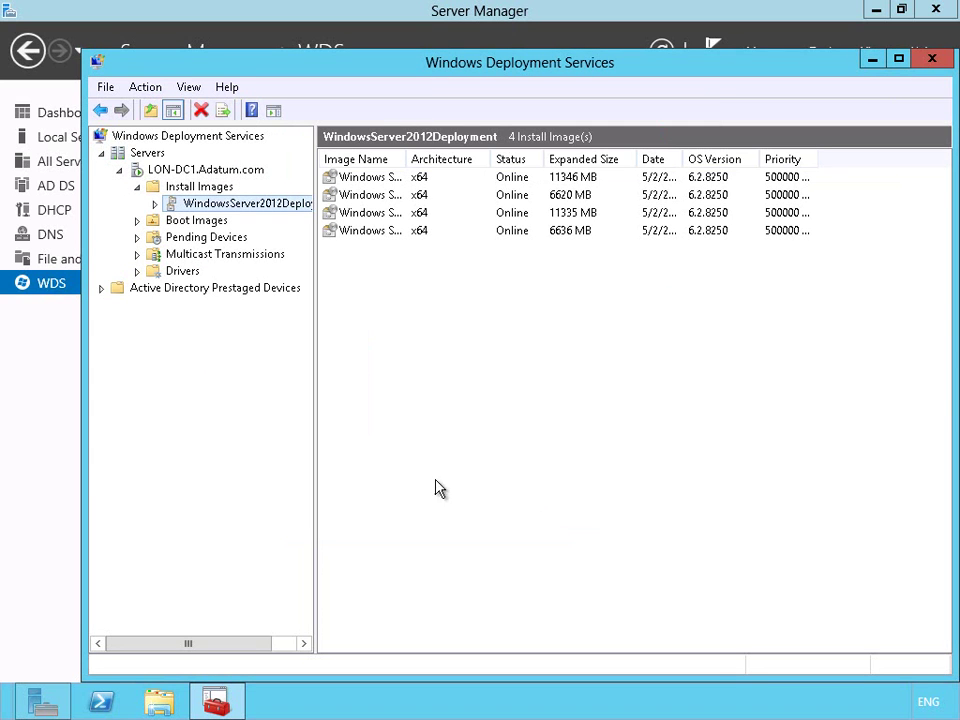
pyautogui.click(158, 224)
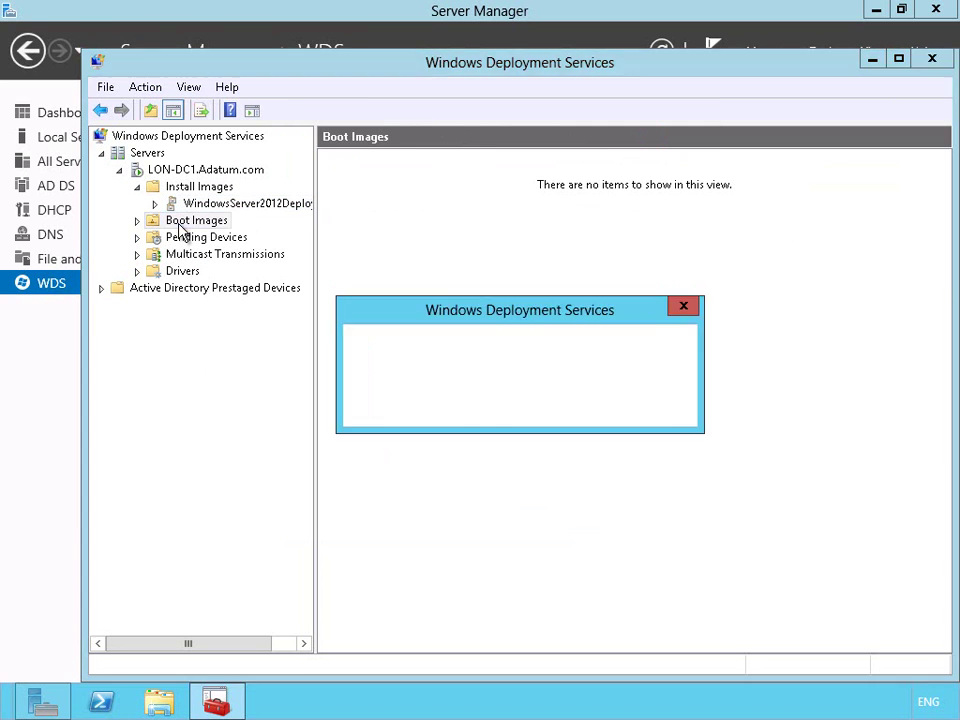
pyautogui.rightClick(195, 222)
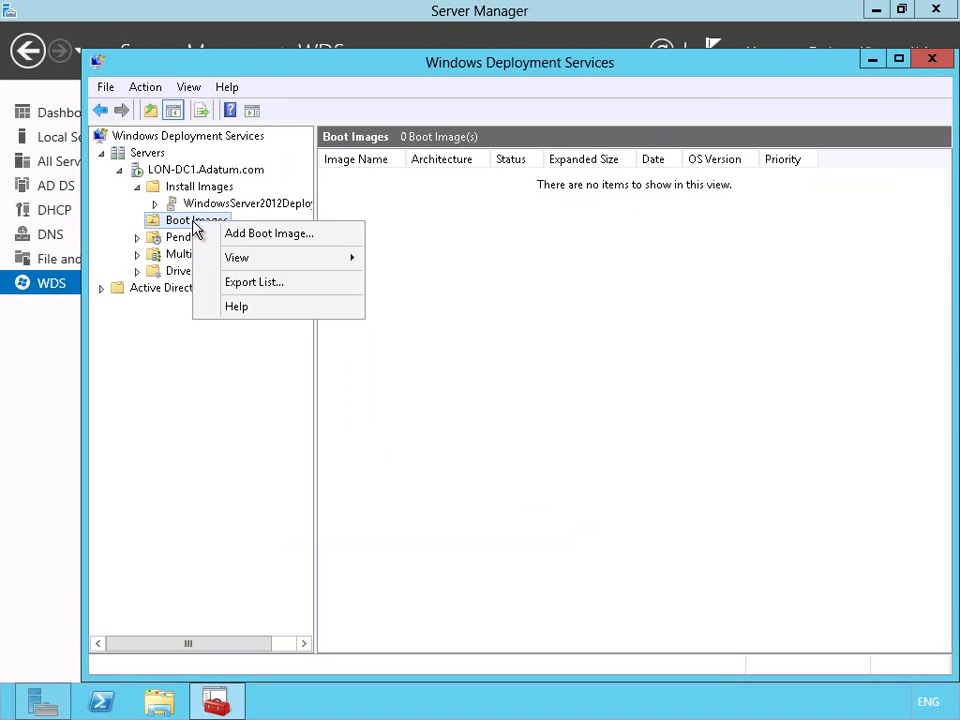
pyautogui.click(224, 236)
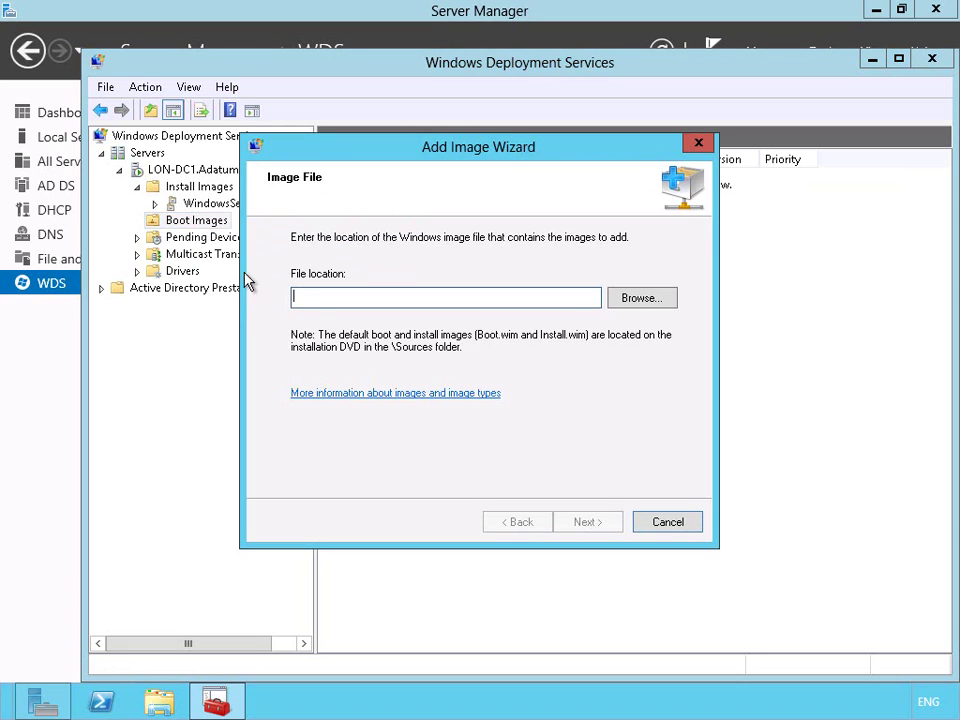
pyautogui.click(630, 304)
pyautogui.click(382, 236)
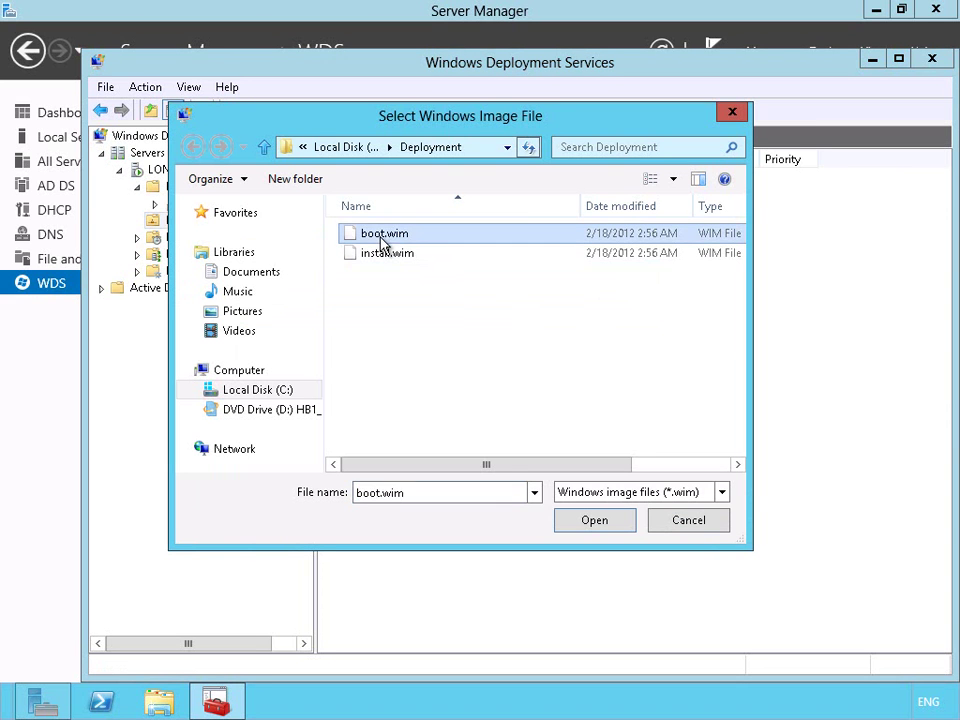
pyautogui.click(586, 522)
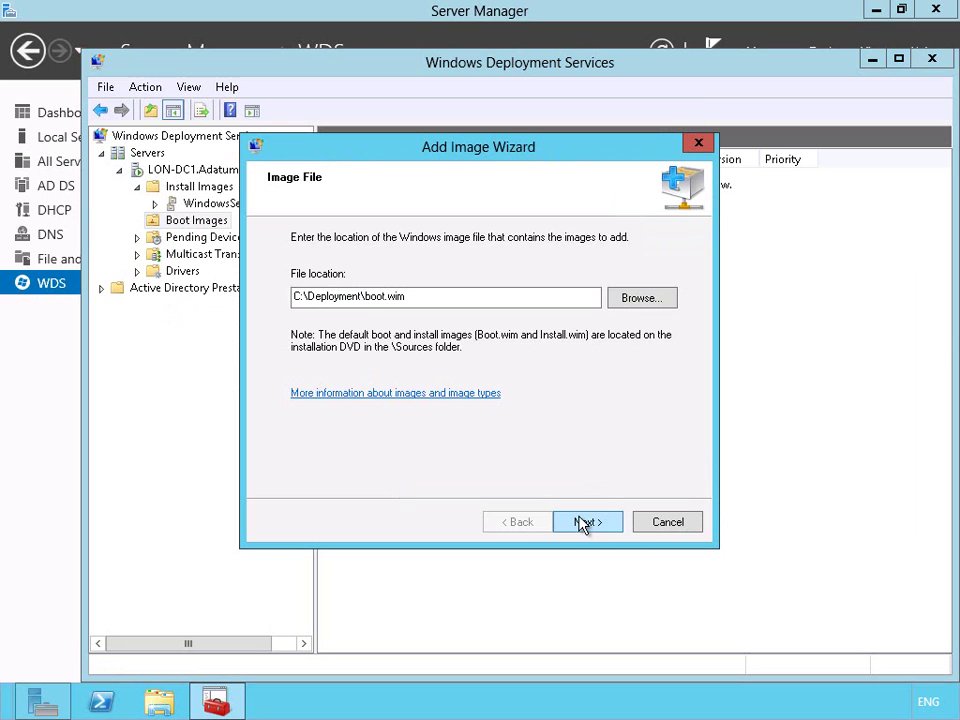
pyautogui.click(584, 522)
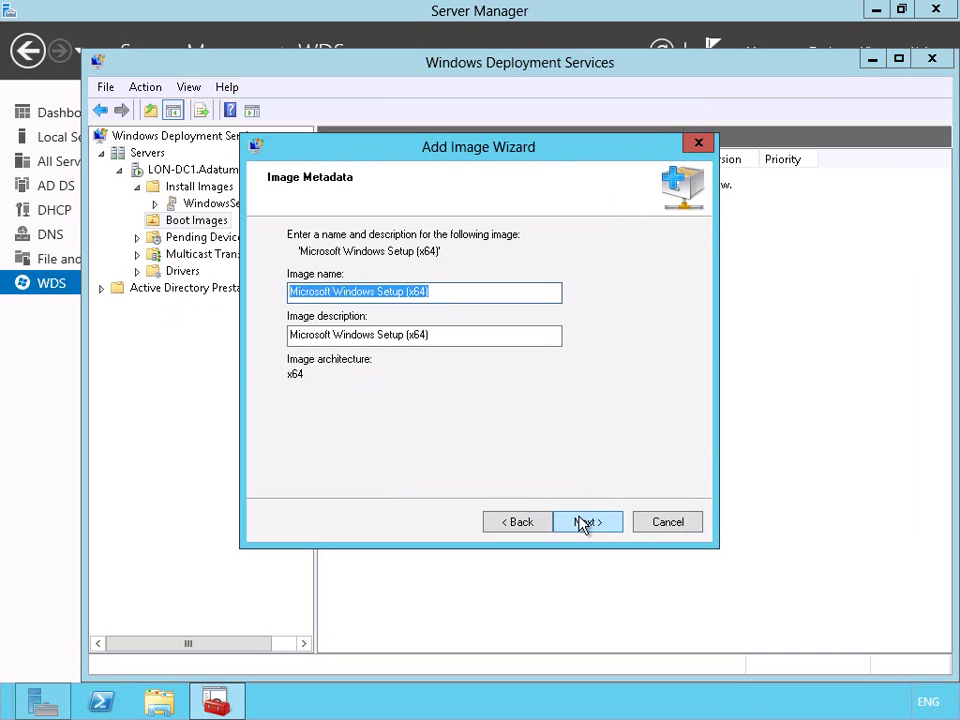
pyautogui.click(584, 522)
pyautogui.click(586, 522)
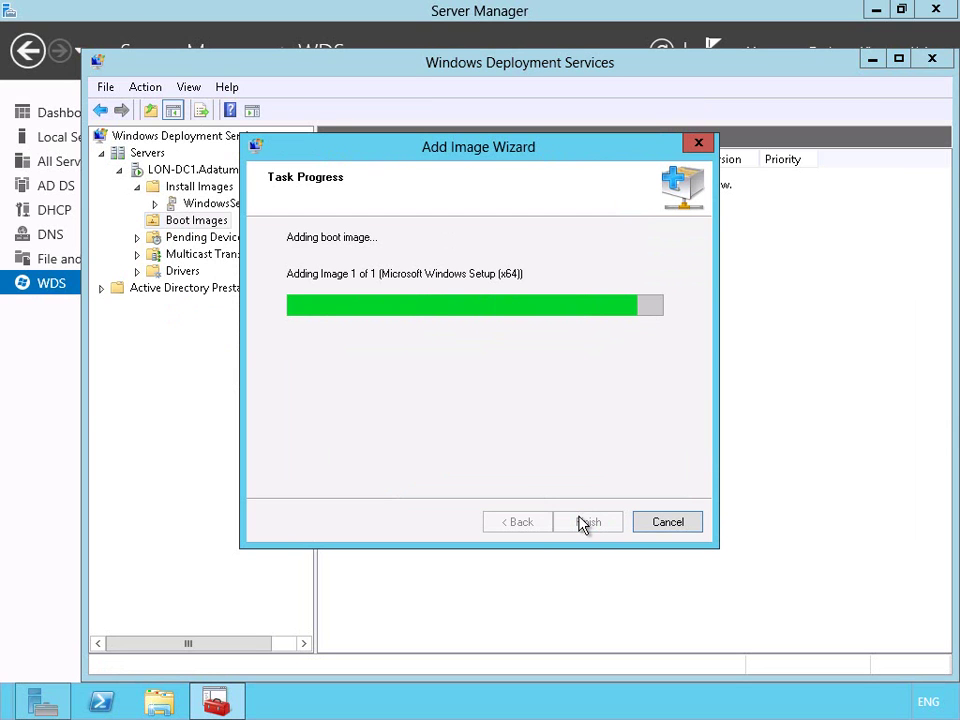
pyautogui.click(587, 522)
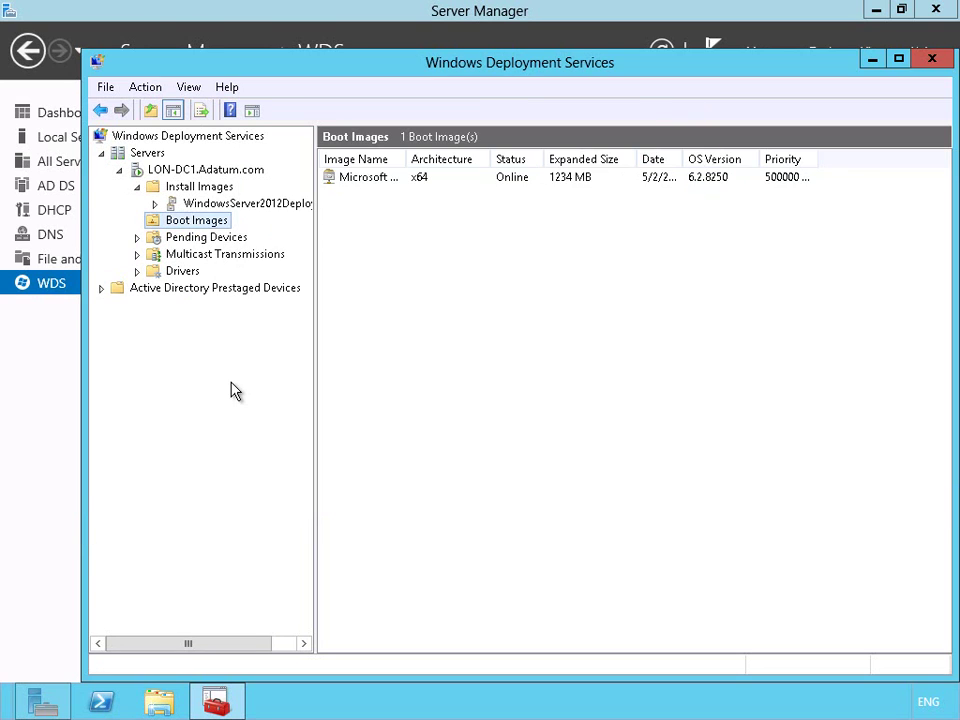
# Create the First_Deployment Auto-Cast transmission using the WindowsServer2012Deployment install image
pyautogui.click(197, 259)
pyautogui.rightClick(199, 263)
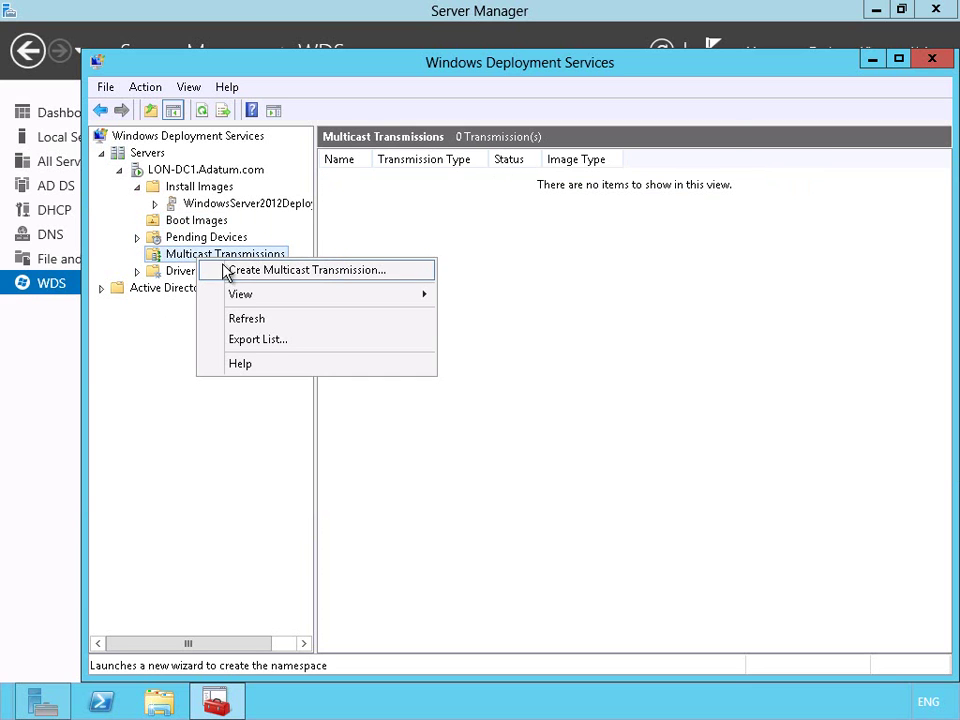
pyautogui.click(226, 269)
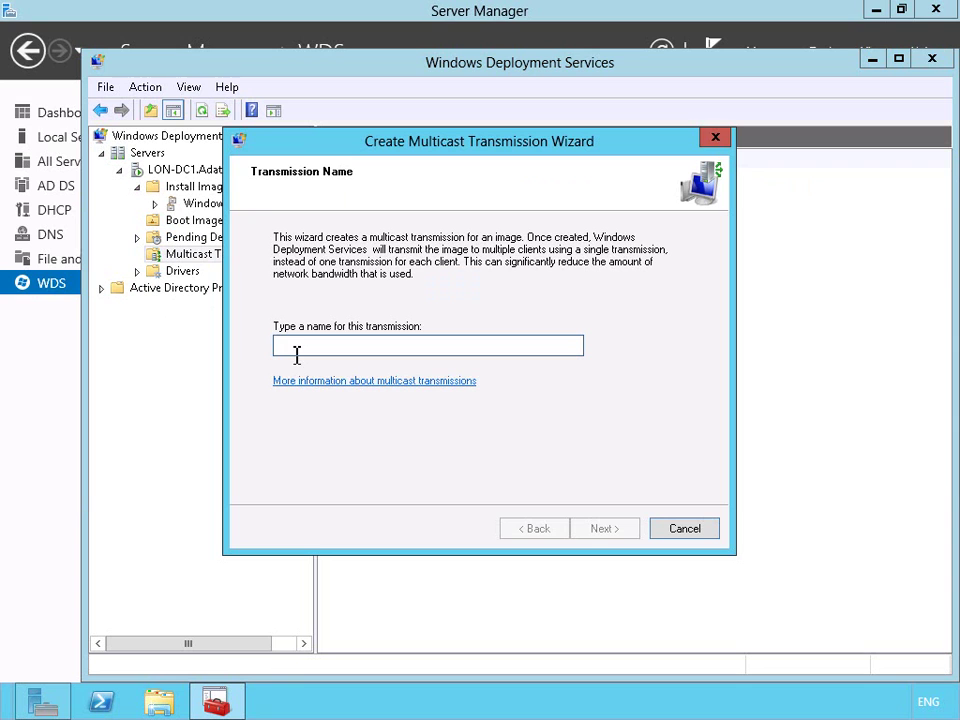
pyautogui.write('First_Deployment')
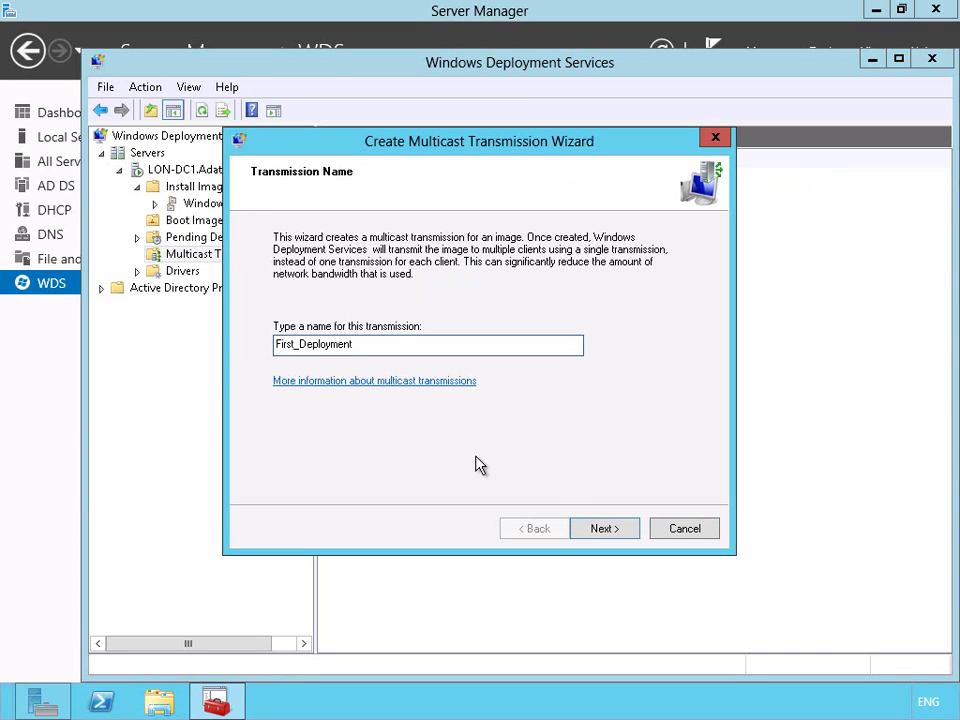
pyautogui.click(604, 530)
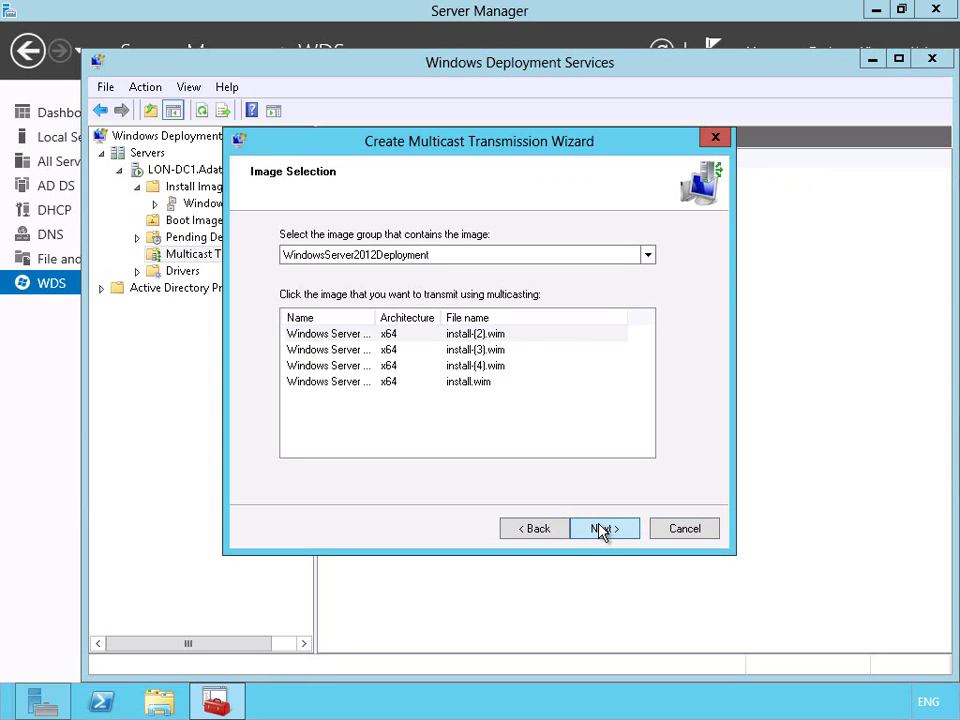
pyautogui.click(602, 529)
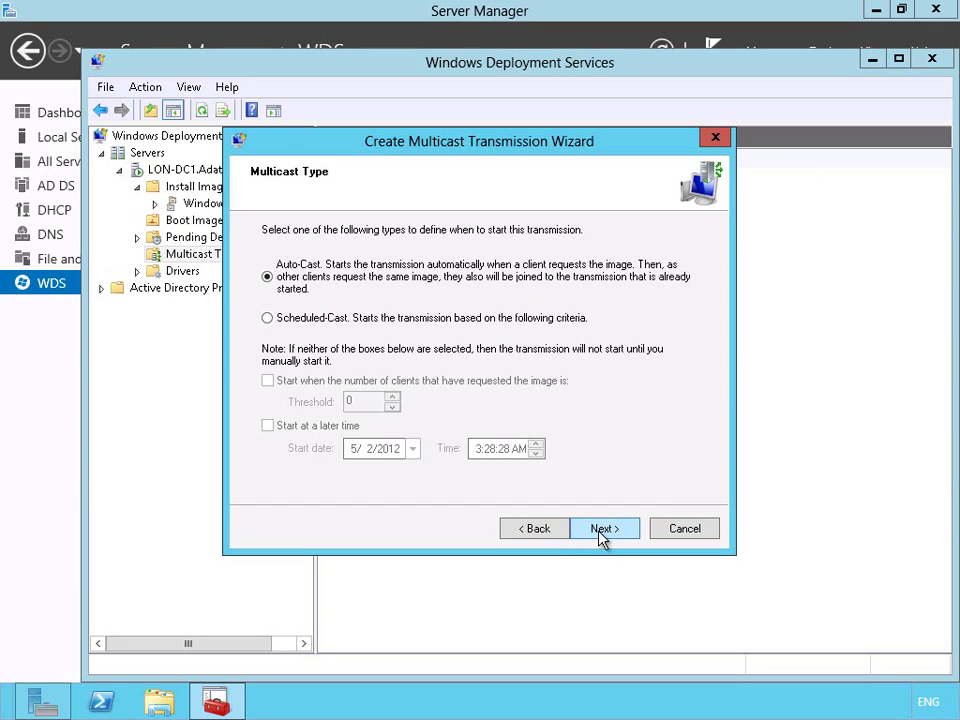
pyautogui.click(602, 532)
pyautogui.click(602, 532)
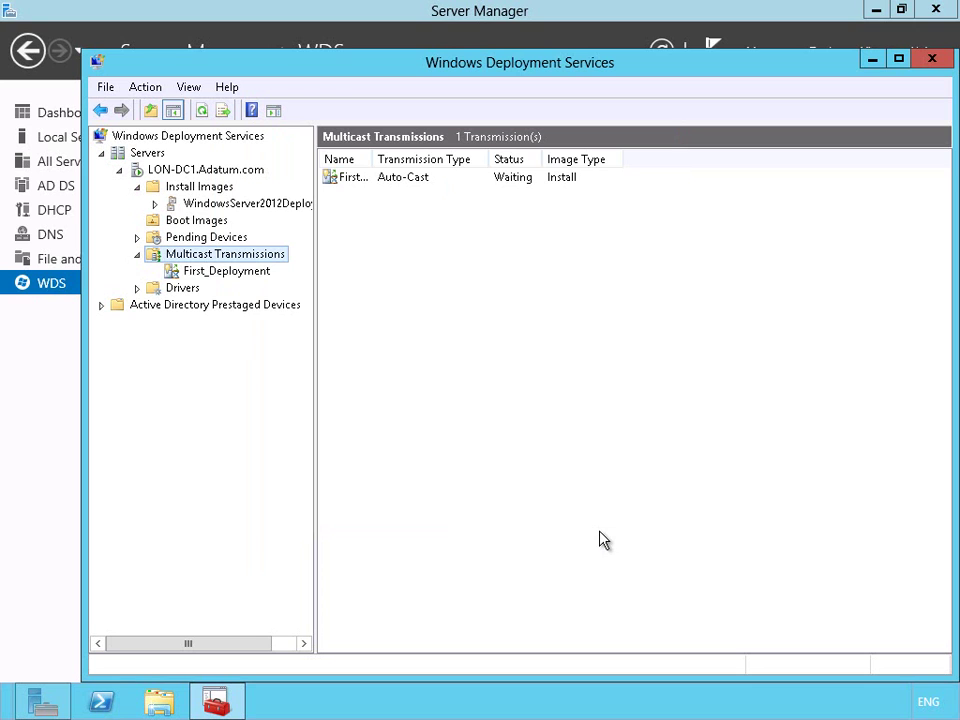
# Widen the Status column so First_Deployment's 'Waiting' Auto-Cast status shows in full
pyautogui.moveTo(543, 159); pyautogui.dragTo(579, 159)
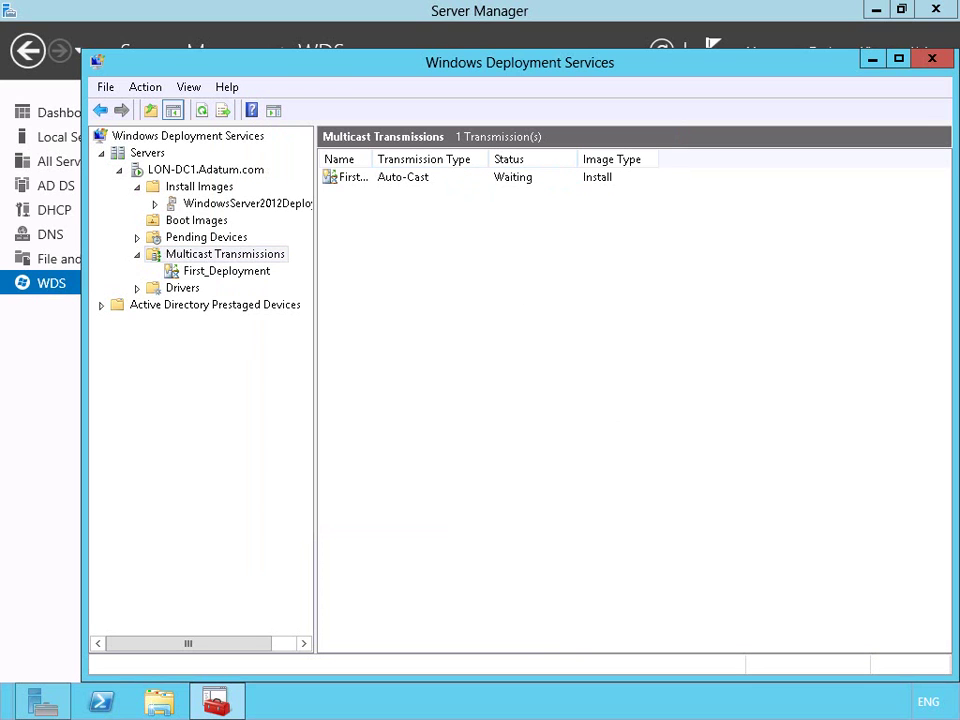